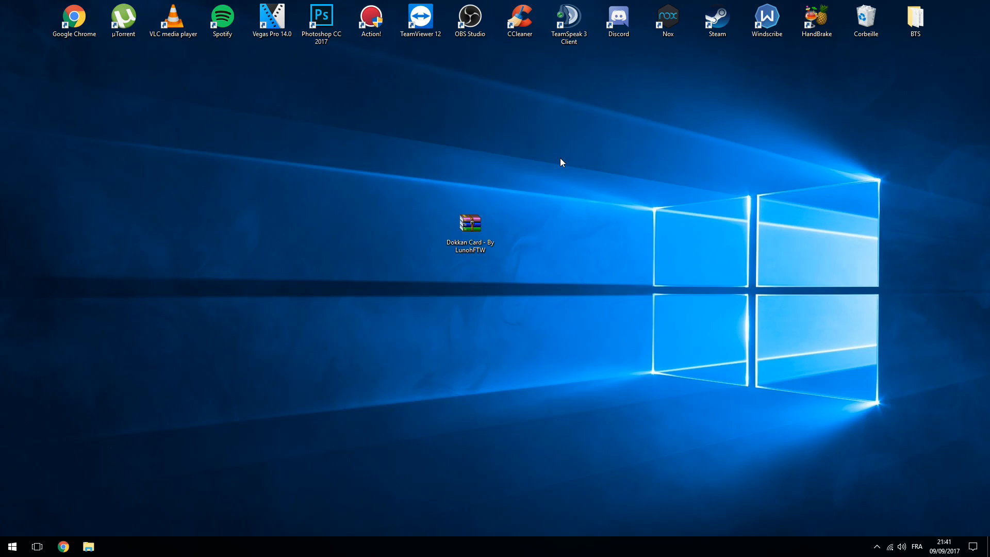
pyautogui.moveTo(328, 26); pyautogui.dragTo(338, 60)
pyautogui.moveTo(351, 118); pyautogui.dragTo(353, 121)
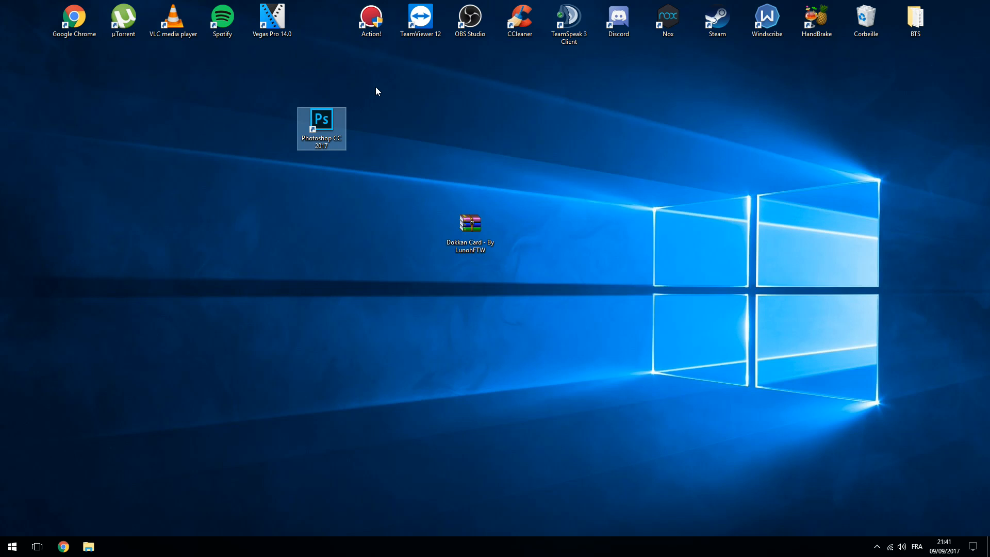
pyautogui.moveTo(473, 226); pyautogui.dragTo(386, 124)
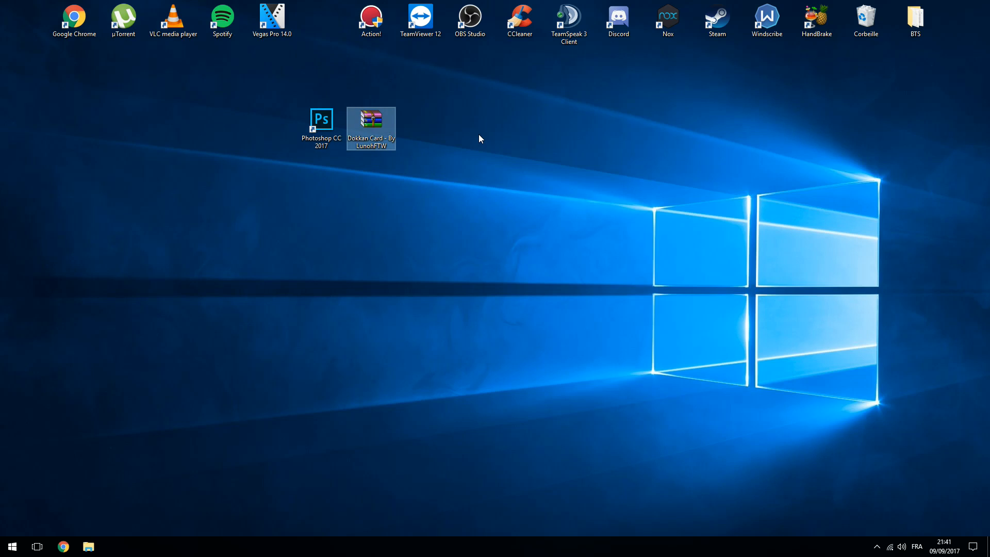
pyautogui.click(478, 137)
pyautogui.moveTo(333, 122); pyautogui.dragTo(333, 27)
pyautogui.moveTo(381, 120); pyautogui.dragTo(534, 203)
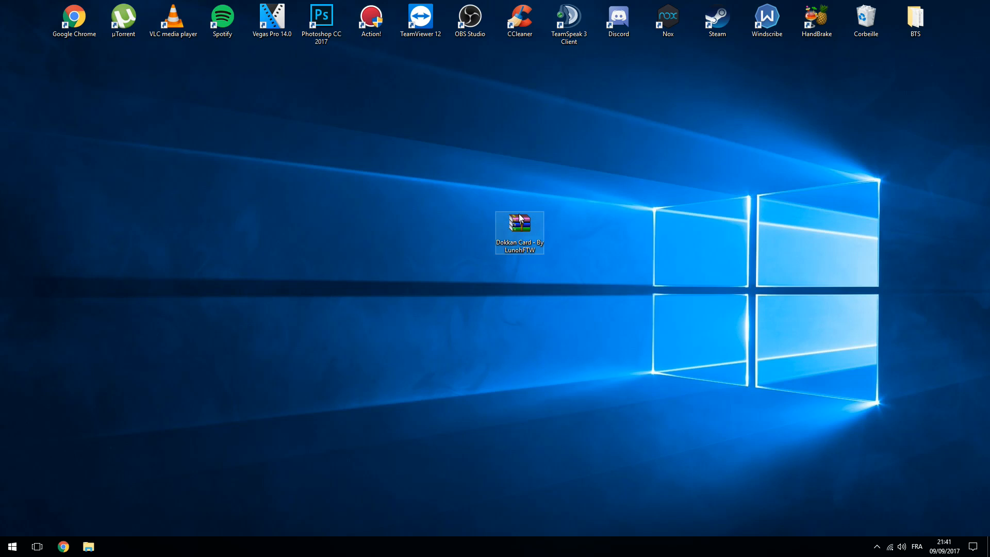
# Extract the contents of the Dokkan Card - By LunohFTW archive to the desktop and discard the extracted Lisez-moi pas file.
pyautogui.doubleClick(518, 219)
pyautogui.moveTo(466, 315); pyautogui.dragTo(56, 182)
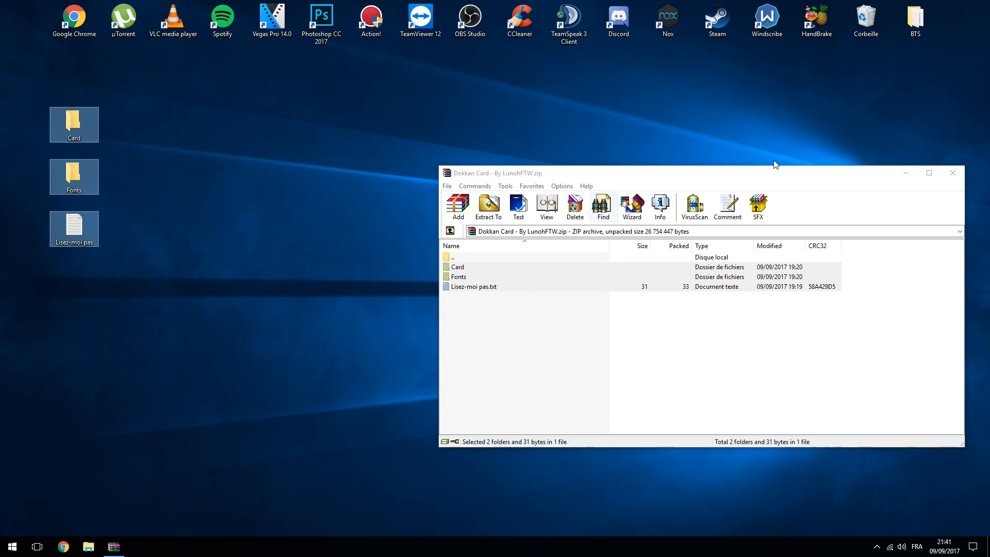
pyautogui.click(952, 174)
pyautogui.click(204, 167)
pyautogui.moveTo(74, 226); pyautogui.dragTo(865, 21)
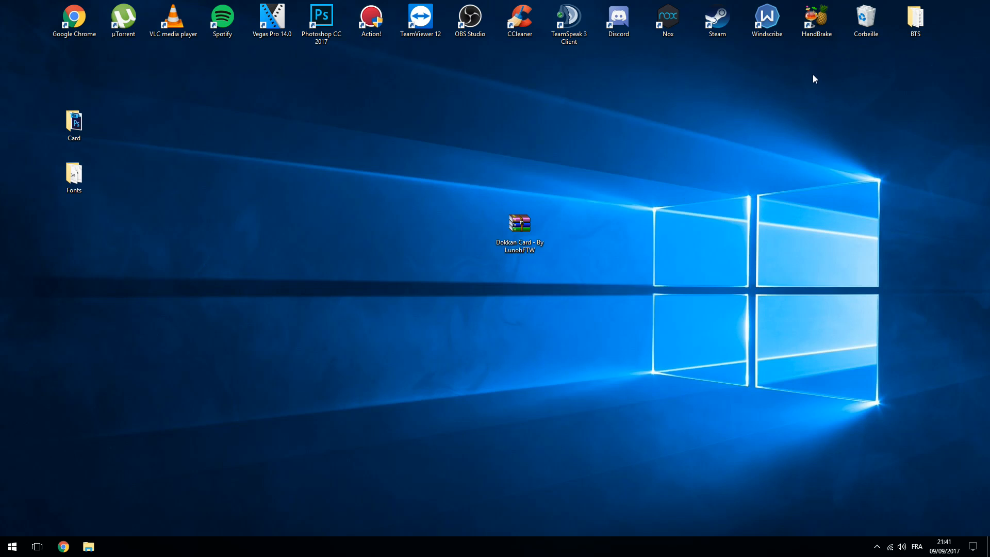
# Open the extracted Fonts folder and bring up C:\Windows\Fonts in a second File Explorer window.
pyautogui.doubleClick(71, 174)
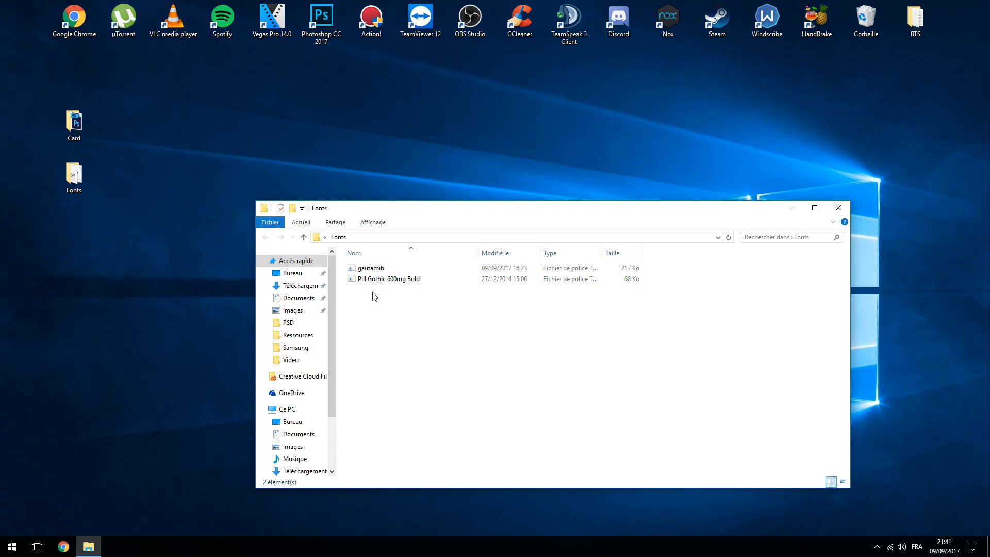
pyautogui.moveTo(521, 214); pyautogui.dragTo(549, 75)
pyautogui.click(6, 546)
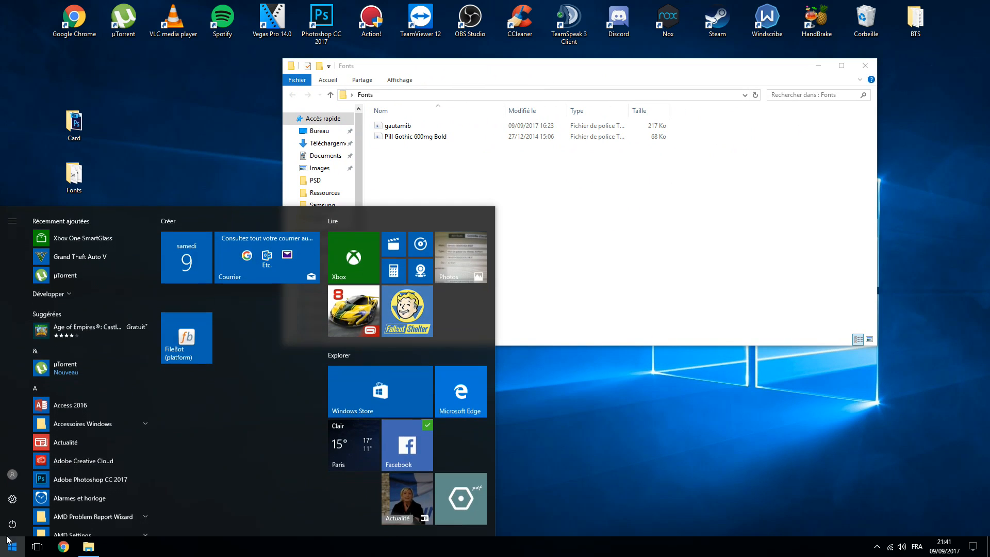
pyautogui.press('super')
pyautogui.press('super')
pyautogui.write('expl')
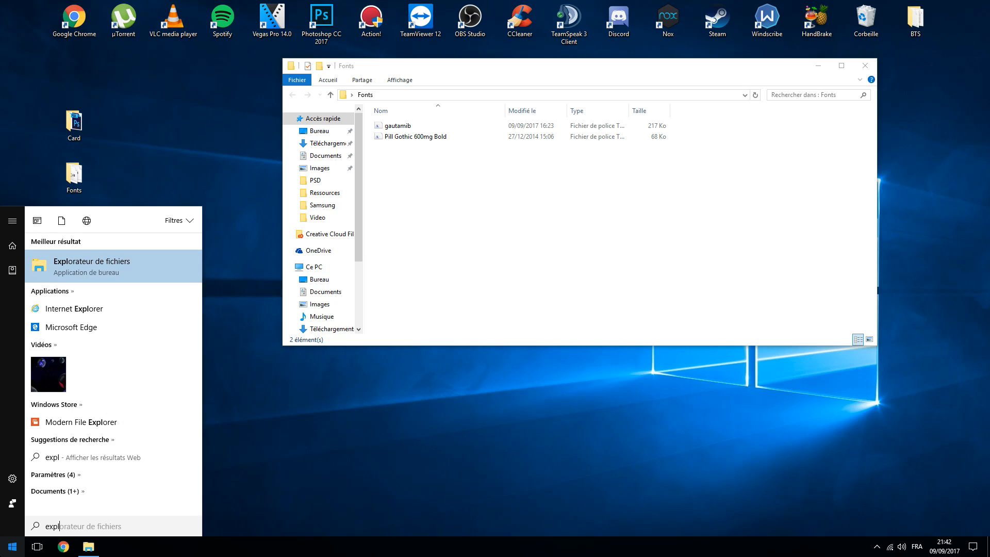
pyautogui.press('Return')
pyautogui.scroll(-2, 349, 298)
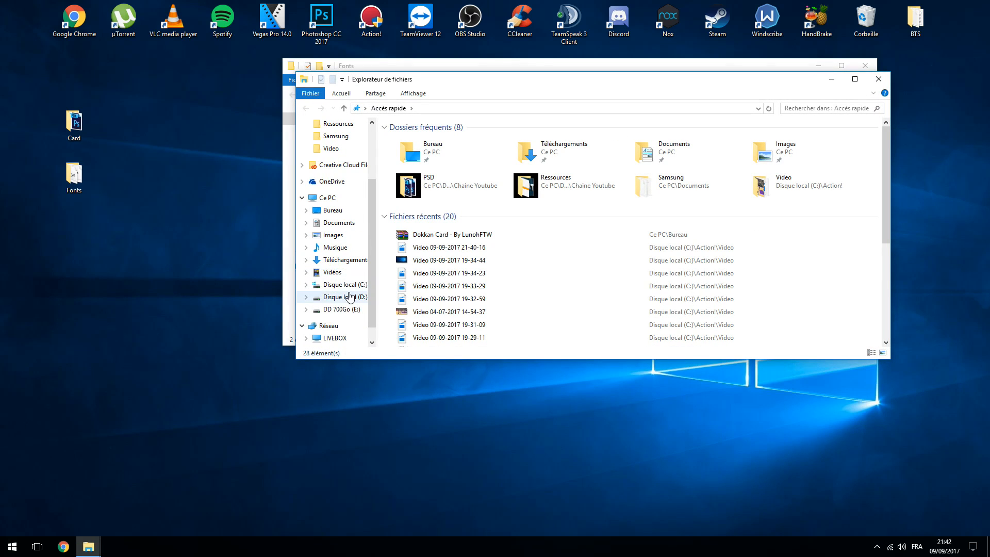
pyautogui.click(344, 284)
pyautogui.doubleClick(447, 243)
pyautogui.doubleClick(419, 304)
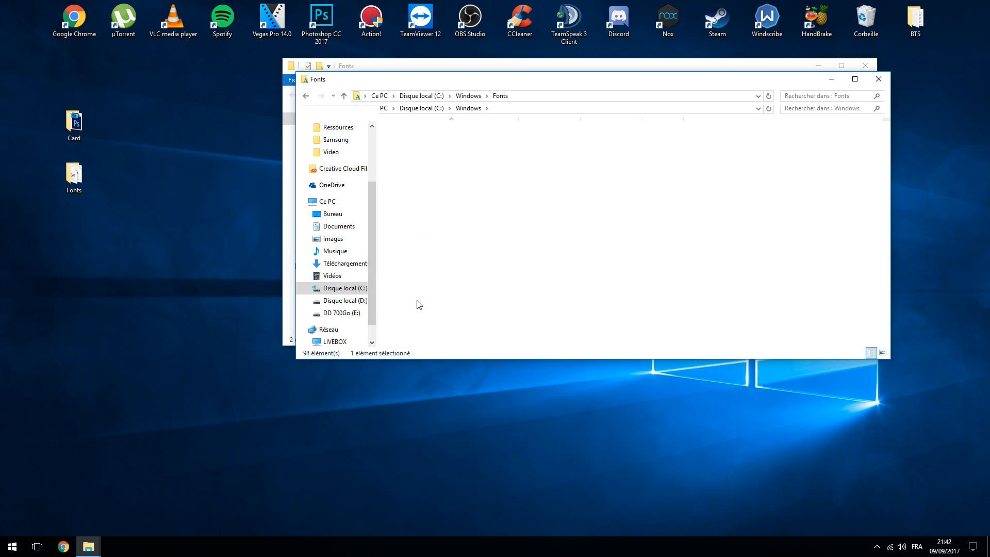
# Try to copy the gautamib and Pill Gothic 600mg Bold fonts into the Windows Fonts folder, and close both folder windows.
pyautogui.moveTo(531, 80); pyautogui.dragTo(824, 88)
pyautogui.moveTo(385, 211); pyautogui.dragTo(407, 125)
pyautogui.moveTo(406, 125); pyautogui.dragTo(669, 225)
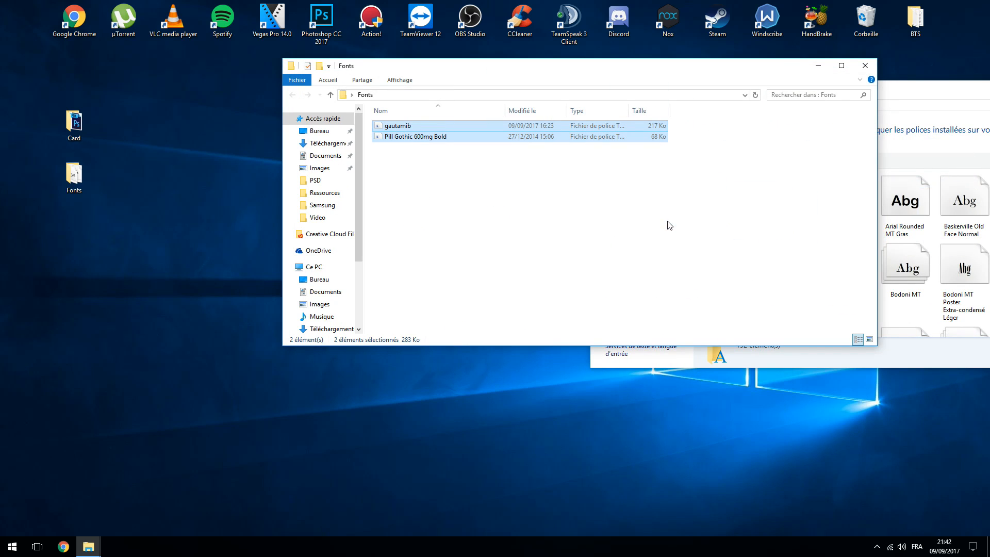
pyautogui.click(867, 67)
pyautogui.moveTo(917, 92); pyautogui.dragTo(487, 107)
pyautogui.click(696, 104)
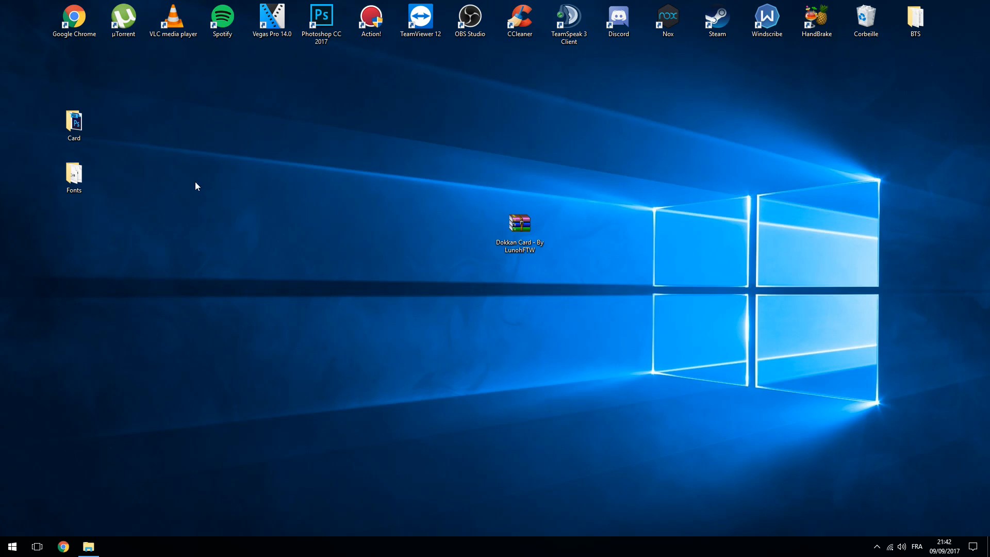
# Move the Fonts folder aside and place the Card folder nearer the middle of the desktop.
pyautogui.moveTo(80, 174); pyautogui.dragTo(31, 194)
pyautogui.moveTo(95, 125); pyautogui.dragTo(314, 231)
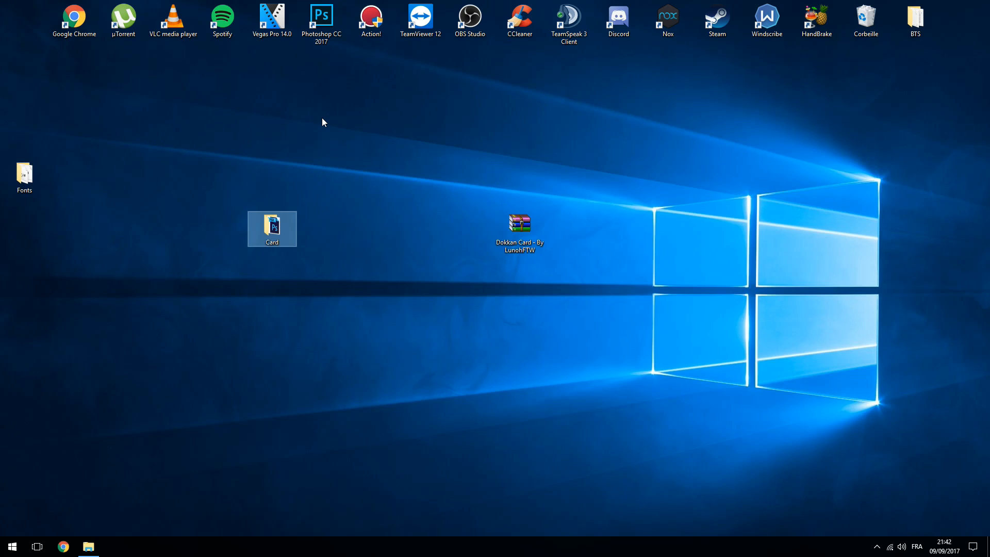
# Start Photoshop and open Fan Card By Lunoh.psd from the Card folder.
pyautogui.doubleClick(320, 20)
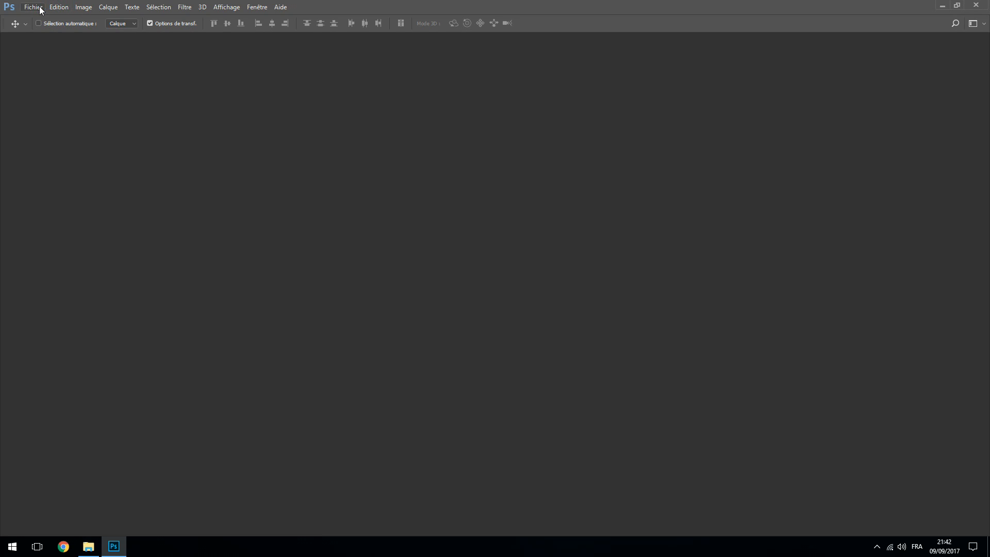
pyautogui.click(40, 10)
pyautogui.click(41, 30)
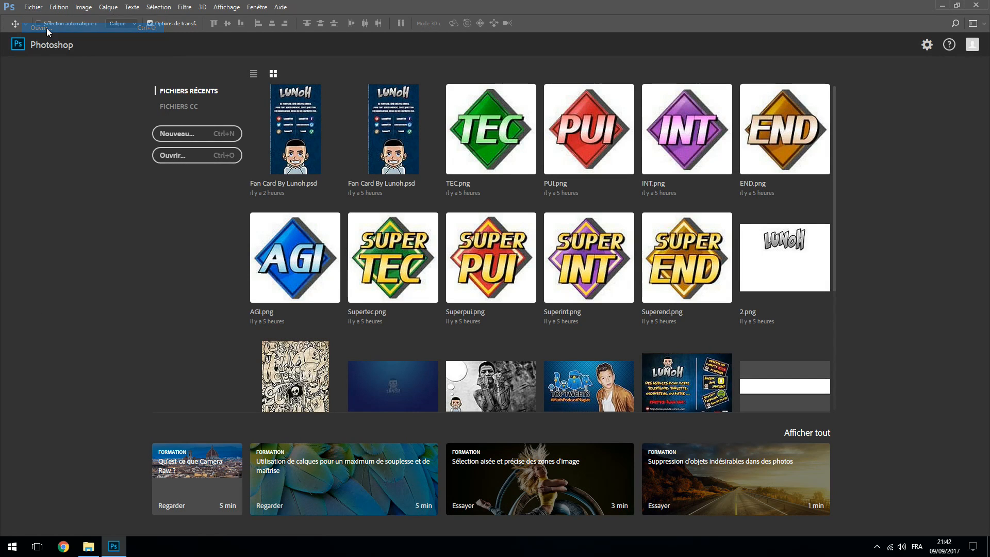
pyautogui.doubleClick(182, 93)
pyautogui.doubleClick(138, 72)
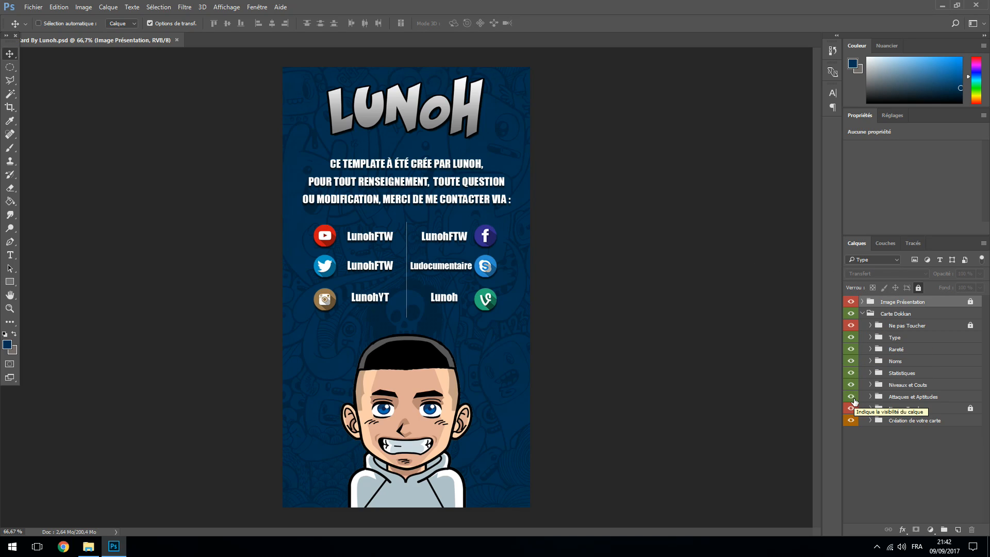
# Give the Image Présentation group the green (Vert) colour label and hide the group.
pyautogui.moveTo(851, 398)
pyautogui.mouseDown()
pyautogui.moveTo(851, 337)
pyautogui.moveTo(851, 397)
pyautogui.mouseUp()
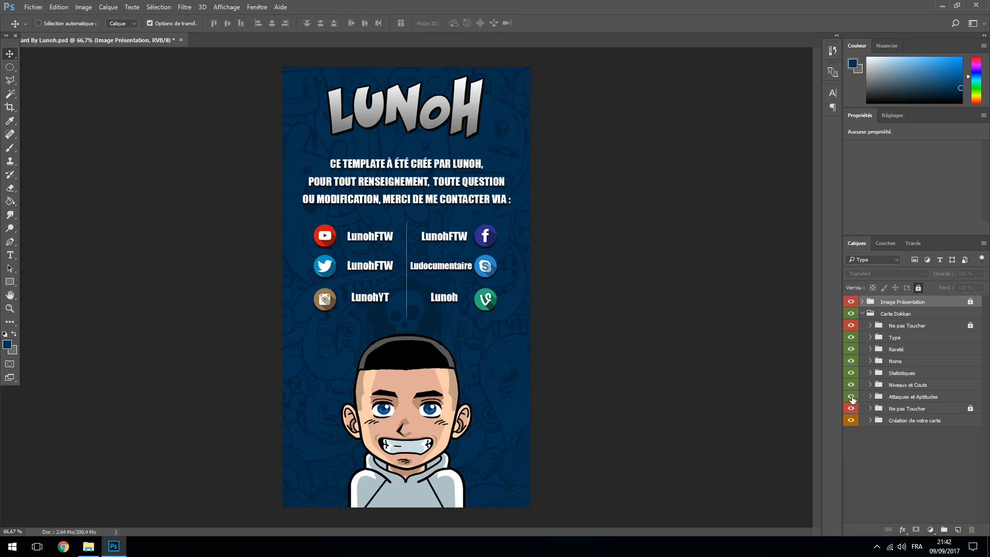
pyautogui.rightClick(850, 304)
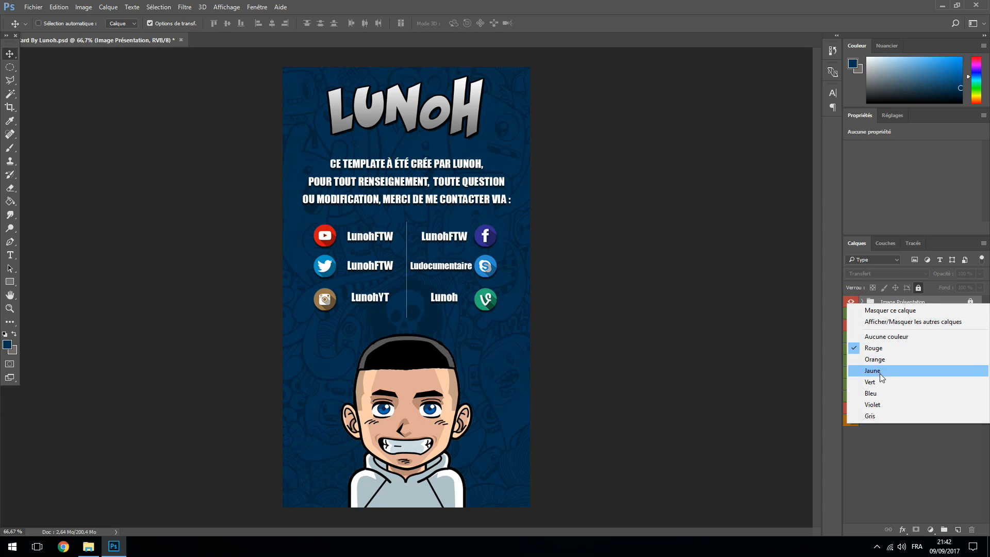
pyautogui.click(871, 382)
pyautogui.click(850, 301)
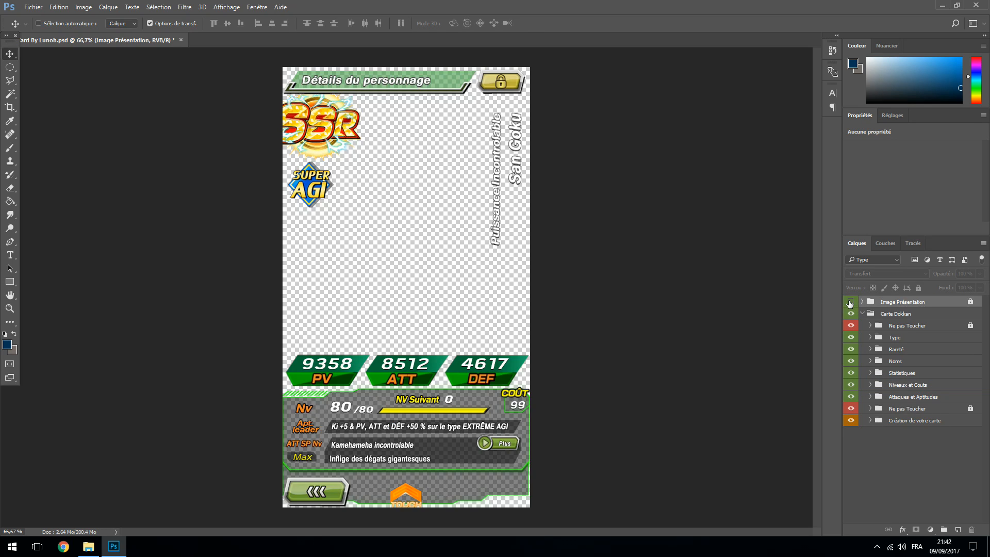
pyautogui.click(850, 302)
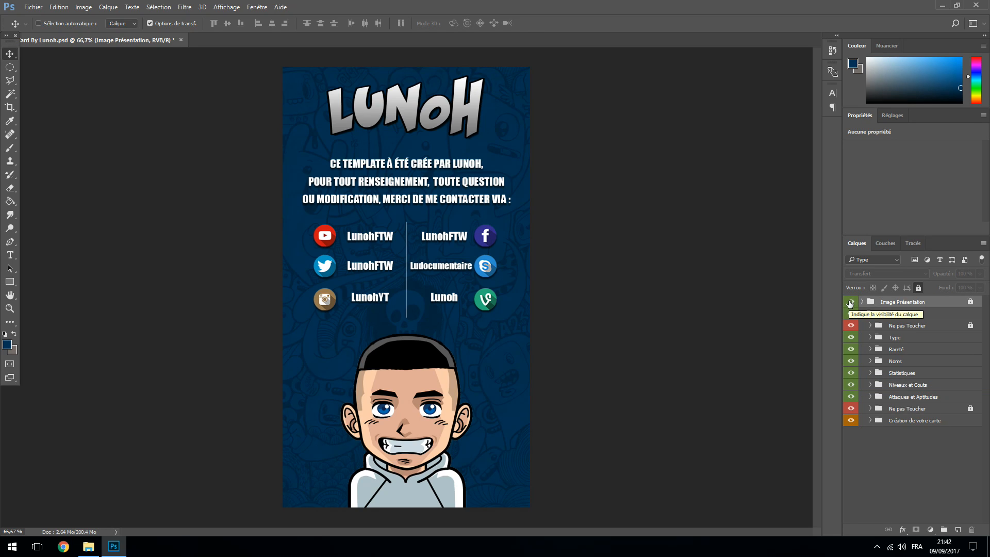
pyautogui.click(851, 302)
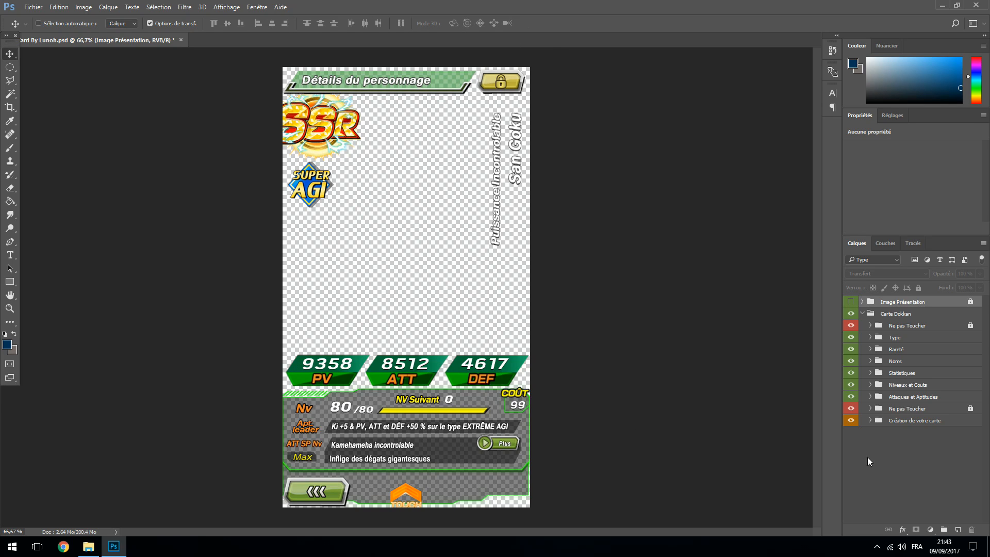
# Expand the Type group and its Normal, Super and Extreme subgroups.
pyautogui.click(869, 338)
pyautogui.click(870, 339)
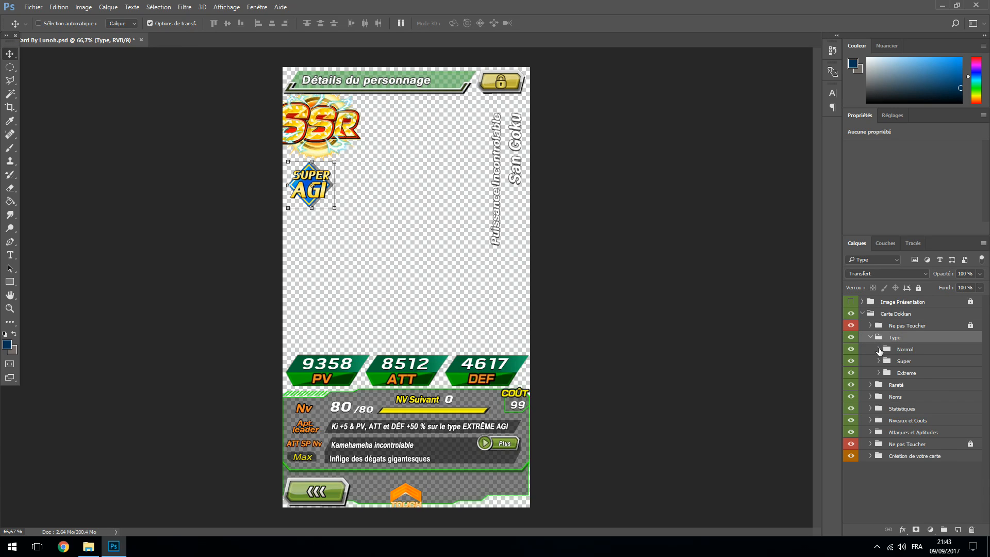
pyautogui.click(878, 349)
pyautogui.click(878, 461)
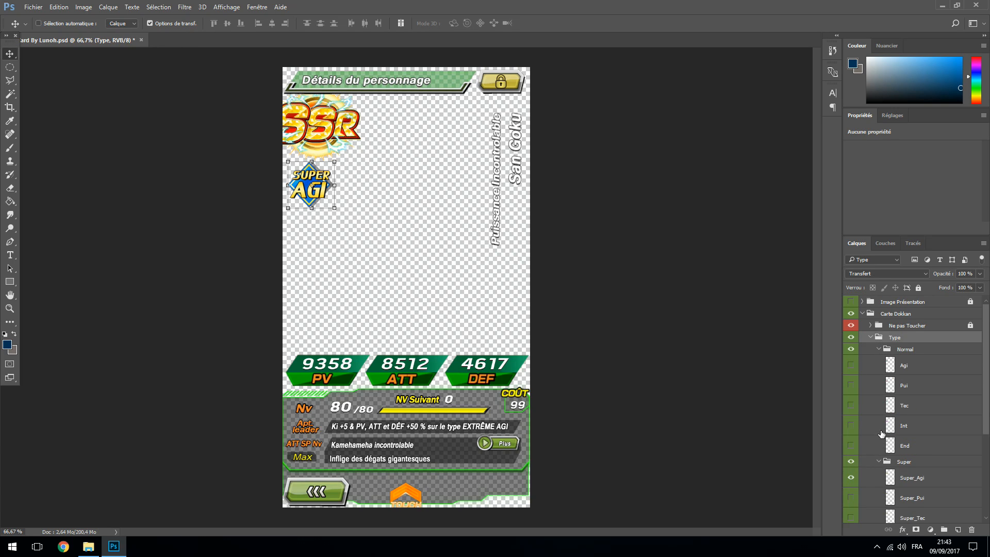
pyautogui.scroll(-3, 882, 436)
pyautogui.click(877, 503)
pyautogui.scroll(-3, 876, 502)
pyautogui.scroll(2, 871, 402)
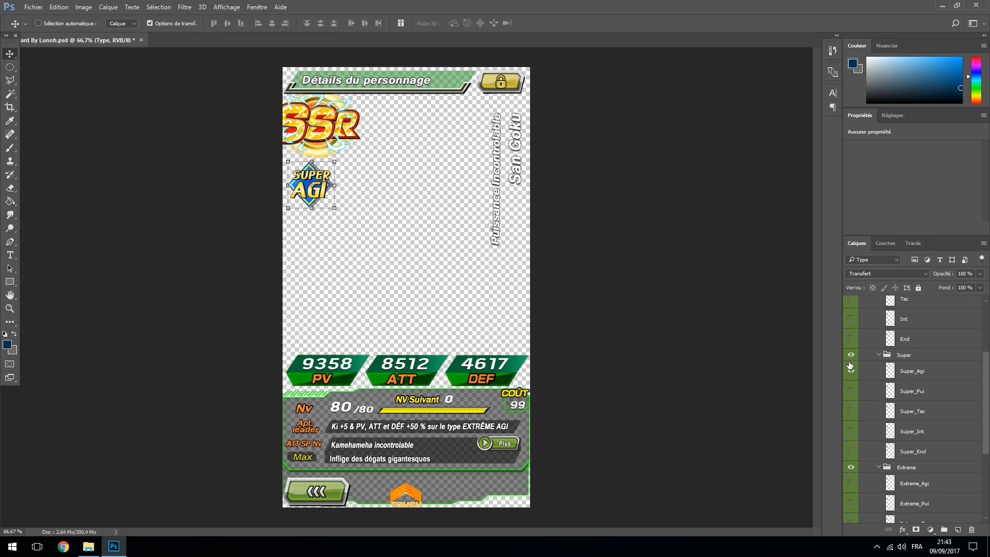
# Hide the Super_Agi badge, show the Pui badge of the Normal group instead, and collapse the type subgroups.
pyautogui.click(850, 369)
pyautogui.scroll(4, 850, 371)
pyautogui.click(850, 374)
pyautogui.click(850, 374)
pyautogui.scroll(-6, 858, 407)
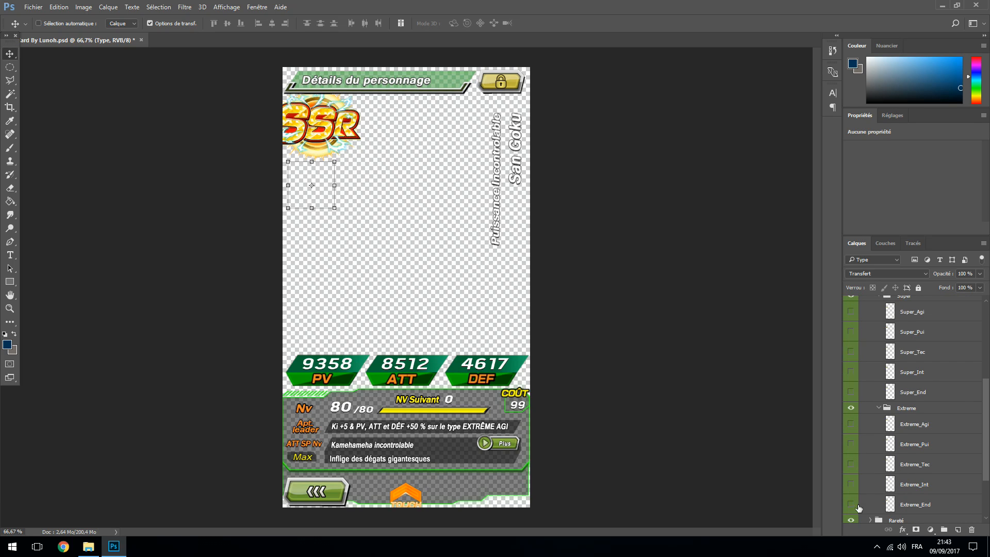
pyautogui.click(850, 505)
pyautogui.click(851, 505)
pyautogui.scroll(6, 879, 413)
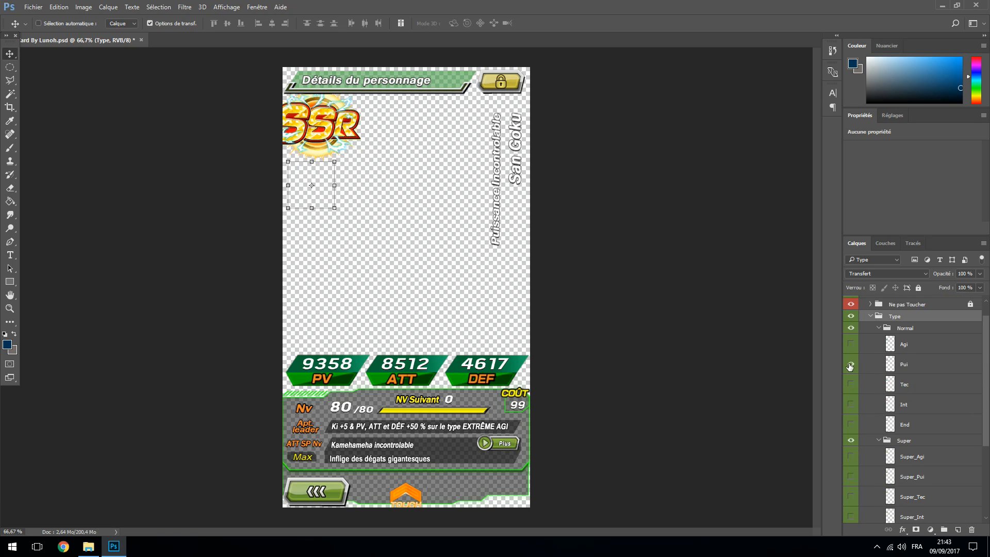
pyautogui.click(850, 365)
pyautogui.click(879, 328)
pyautogui.click(879, 339)
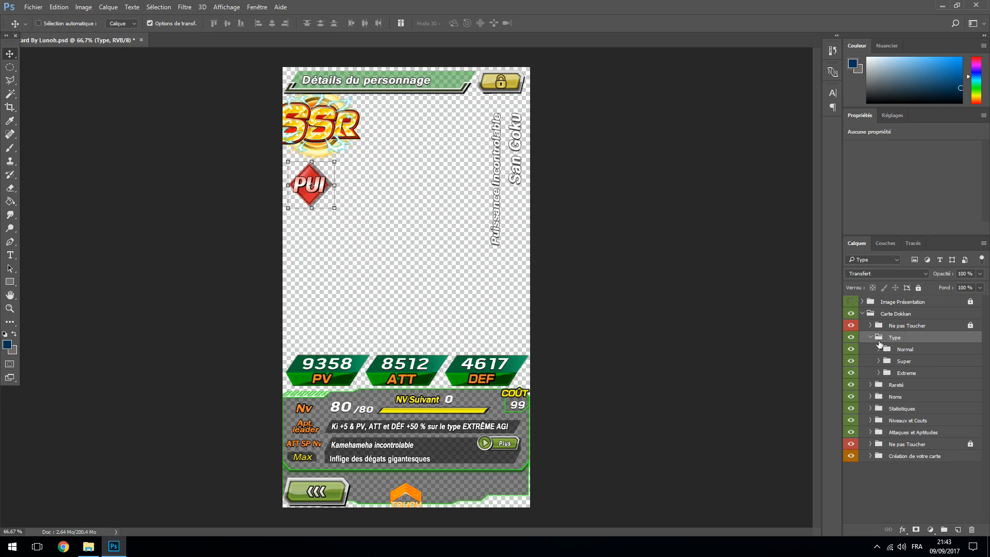
# Expand the Rareté group, try the SR and R rarity badges in place of SSR, and restore the SSR badge.
pyautogui.click(870, 385)
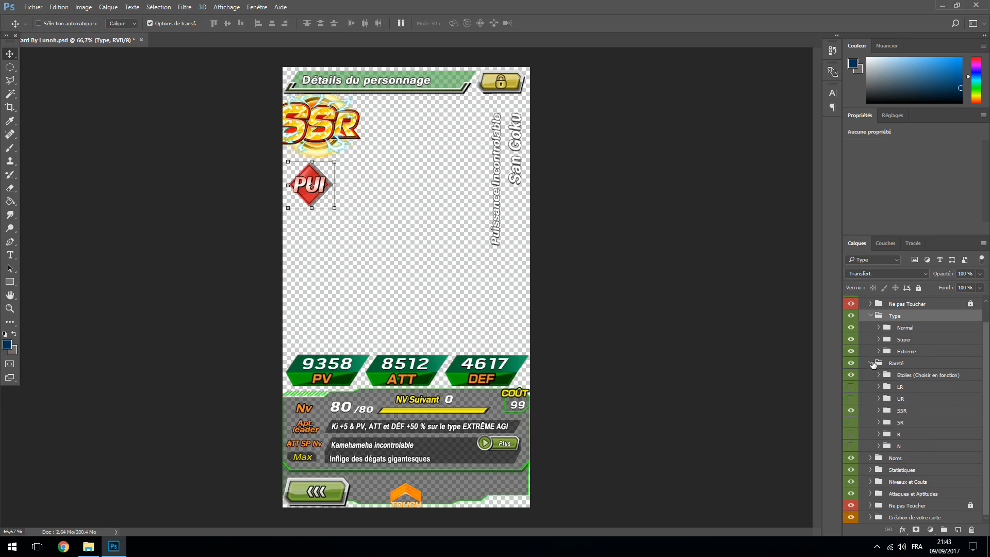
pyautogui.click(850, 410)
pyautogui.click(850, 422)
pyautogui.click(851, 434)
pyautogui.click(850, 423)
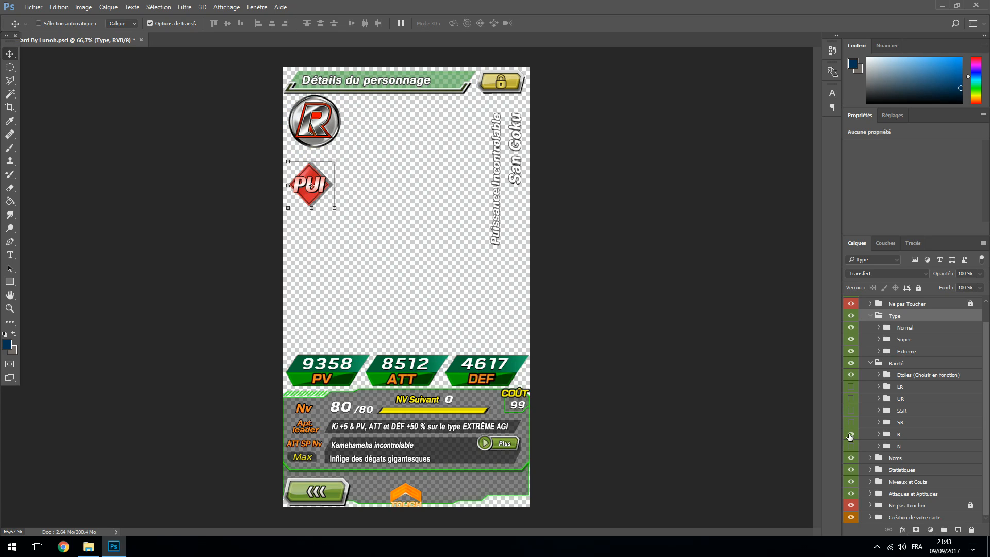
pyautogui.click(851, 434)
pyautogui.click(851, 410)
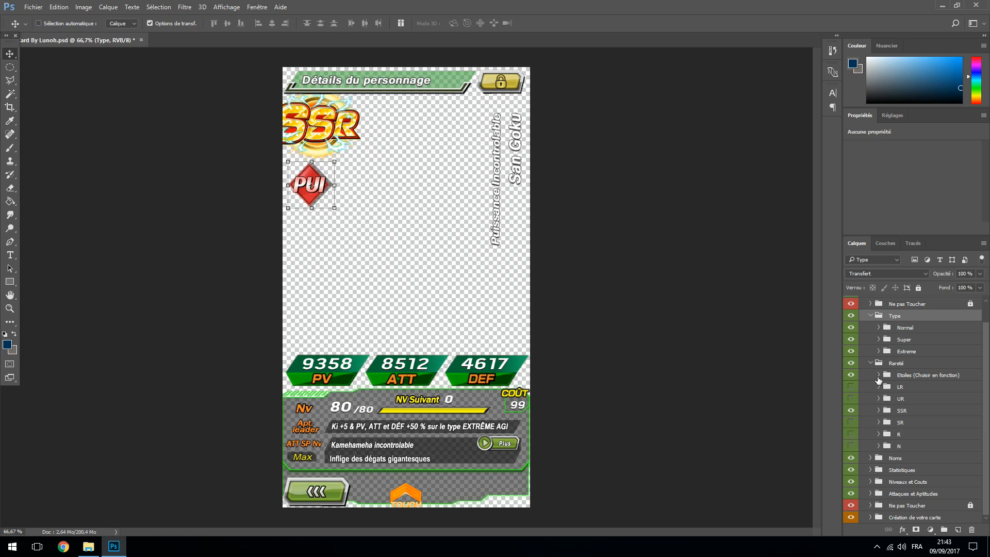
# Show only the Etoile (SSR) star in the Etoiles (Choisir en fonction) group and collapse that group.
pyautogui.click(878, 375)
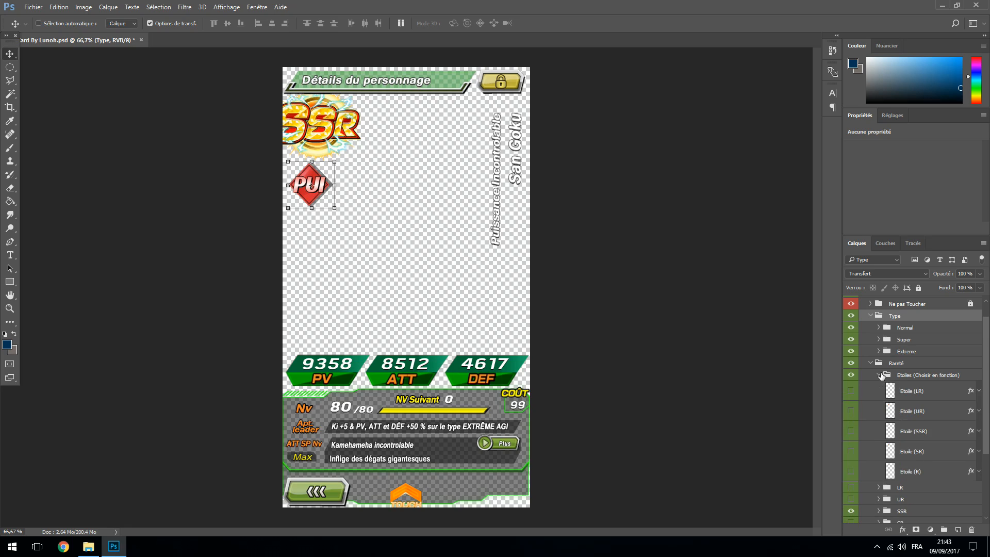
pyautogui.click(850, 391)
pyautogui.click(851, 392)
pyautogui.click(851, 392)
pyautogui.click(850, 411)
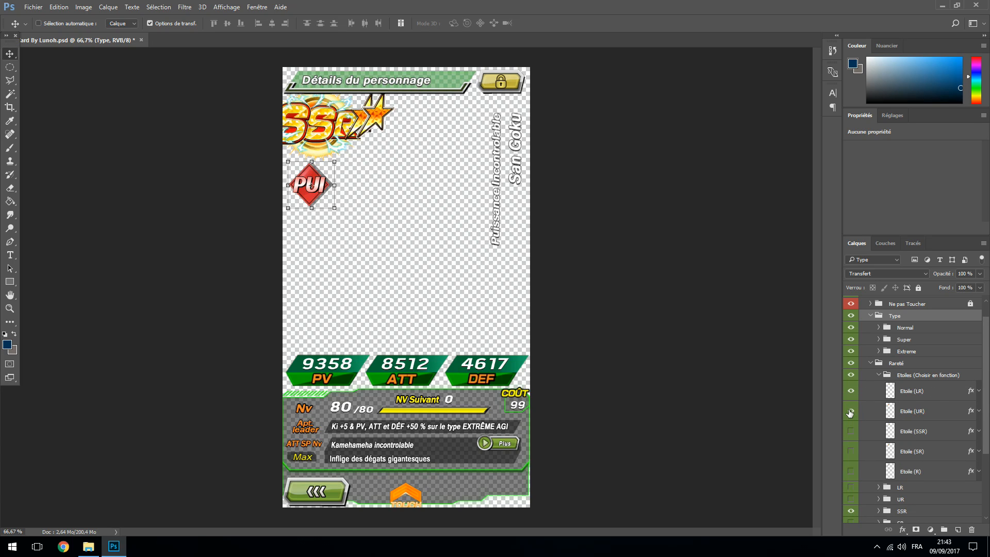
pyautogui.click(851, 391)
pyautogui.click(850, 392)
pyautogui.click(851, 392)
pyautogui.click(850, 411)
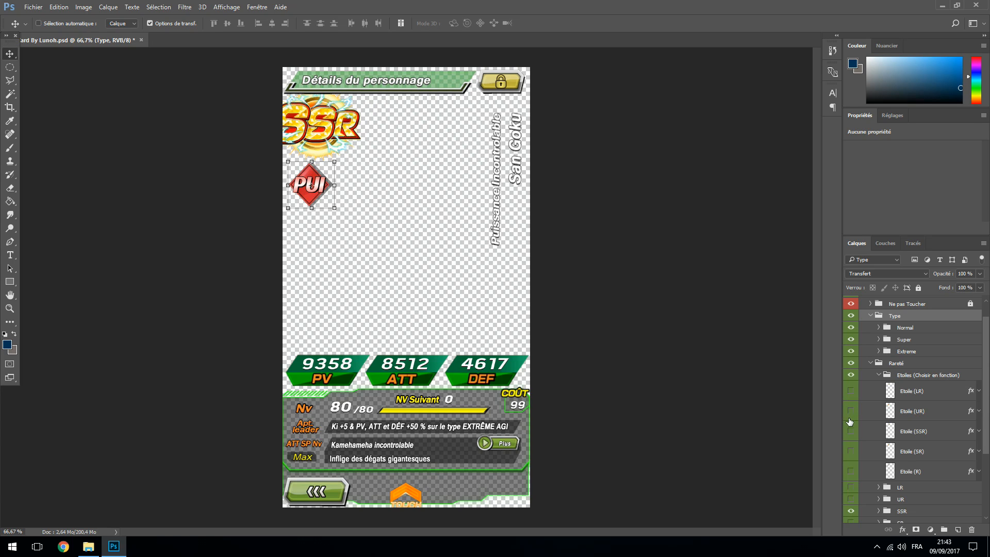
pyautogui.click(851, 431)
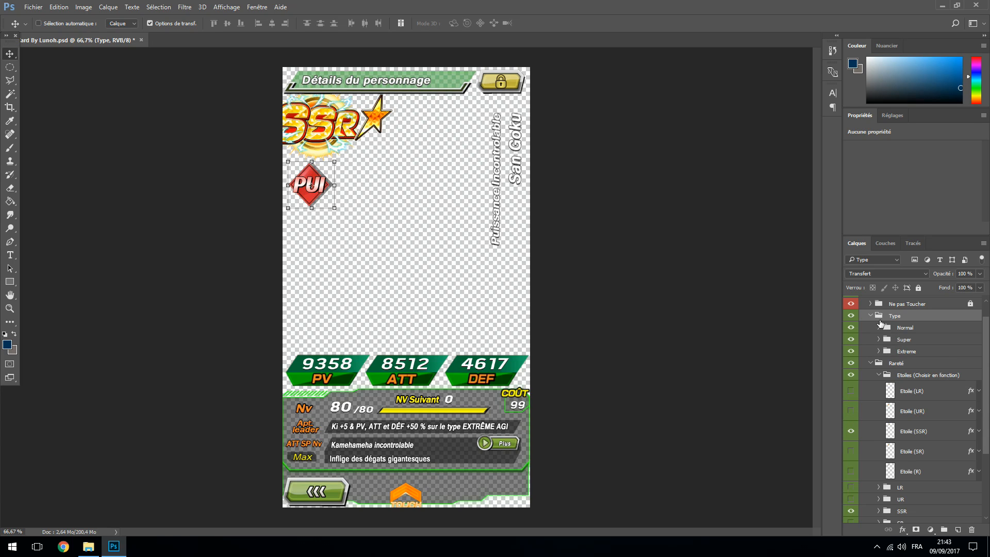
pyautogui.click(878, 376)
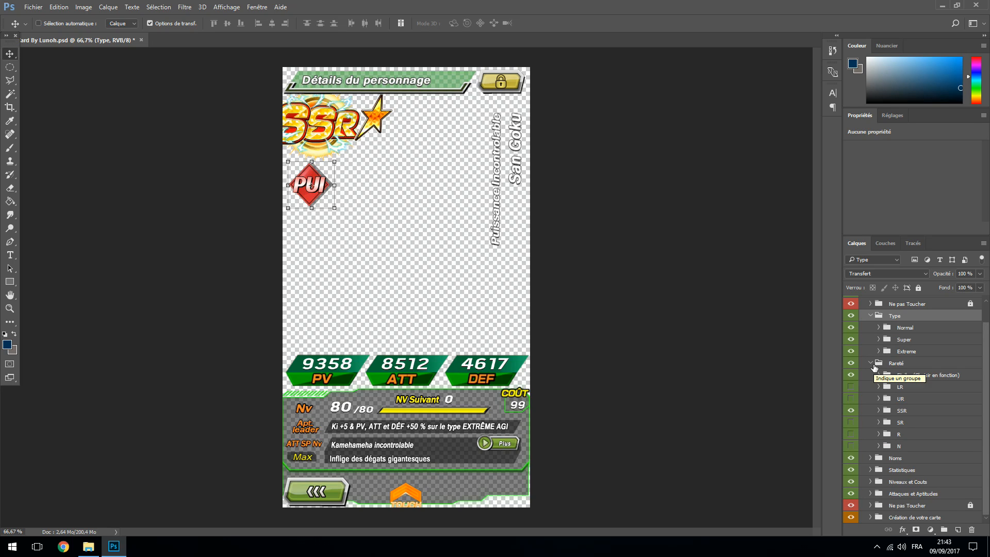
# Collapse the Rareté group and expand the Noms group.
pyautogui.click(870, 364)
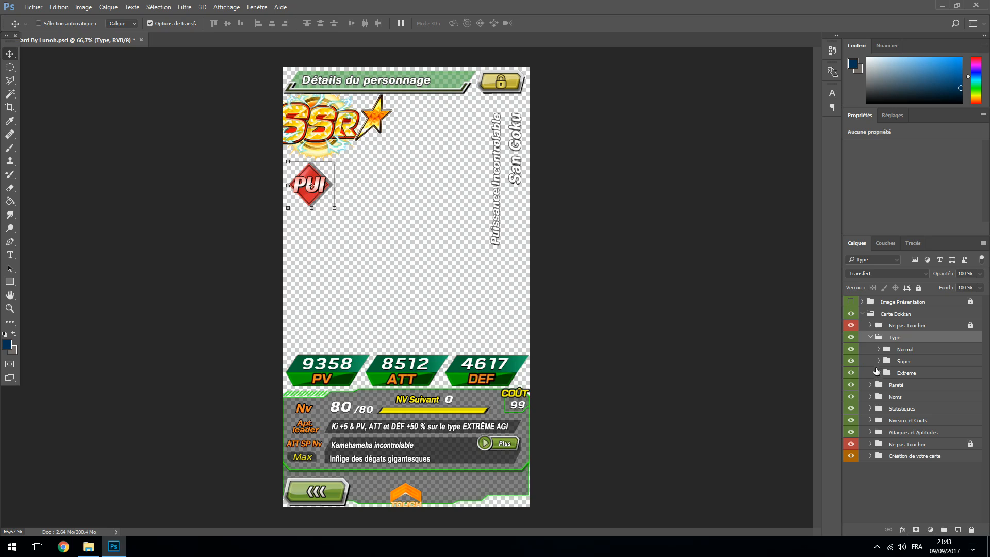
pyautogui.click(868, 397)
pyautogui.click(870, 397)
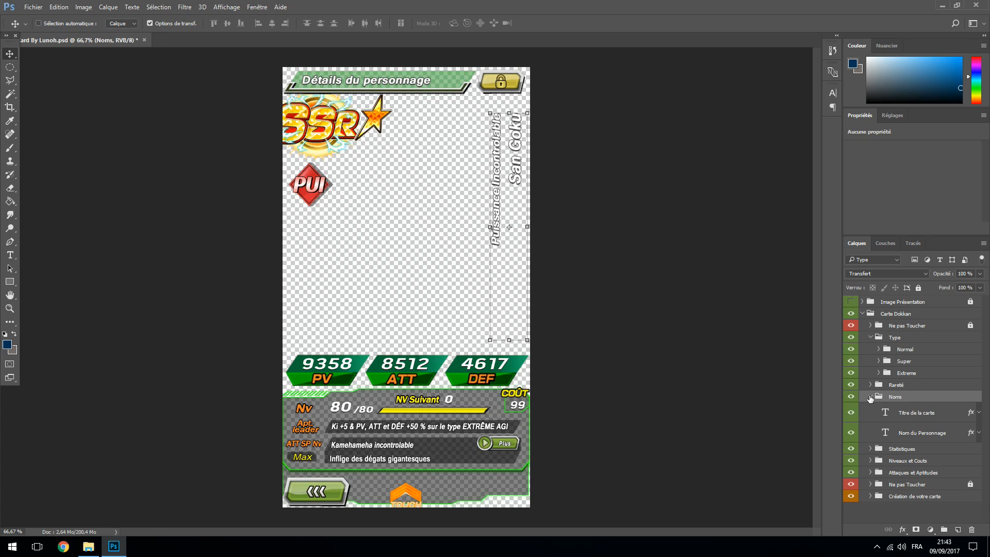
# Change the vertical card title text to "Plhdkzghjkdghzjkgd".
pyautogui.click(9, 255)
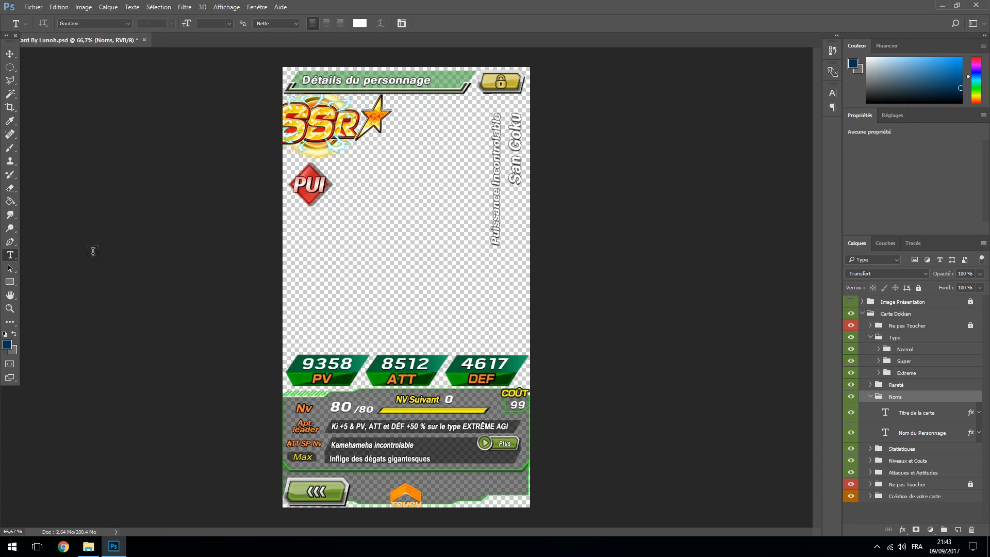
pyautogui.click(495, 234)
pyautogui.moveTo(494, 235); pyautogui.dragTo(494, 115)
pyautogui.write('lhdkzghjkdghzjkgd')
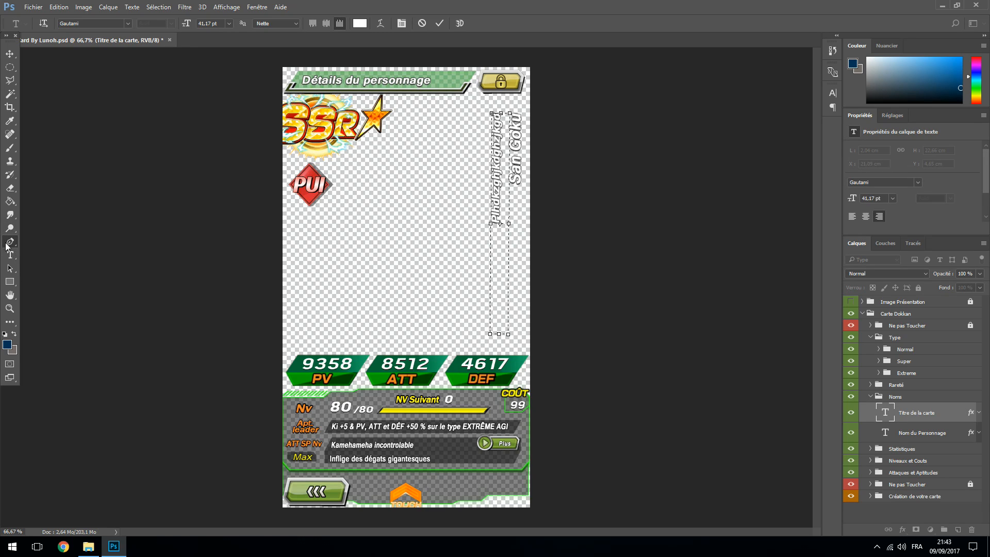
pyautogui.click(10, 255)
# Change the vertical character name text to "Sdzdzdzdz".
pyautogui.moveTo(515, 177); pyautogui.dragTo(511, 105)
pyautogui.write('dzdzdzdz')
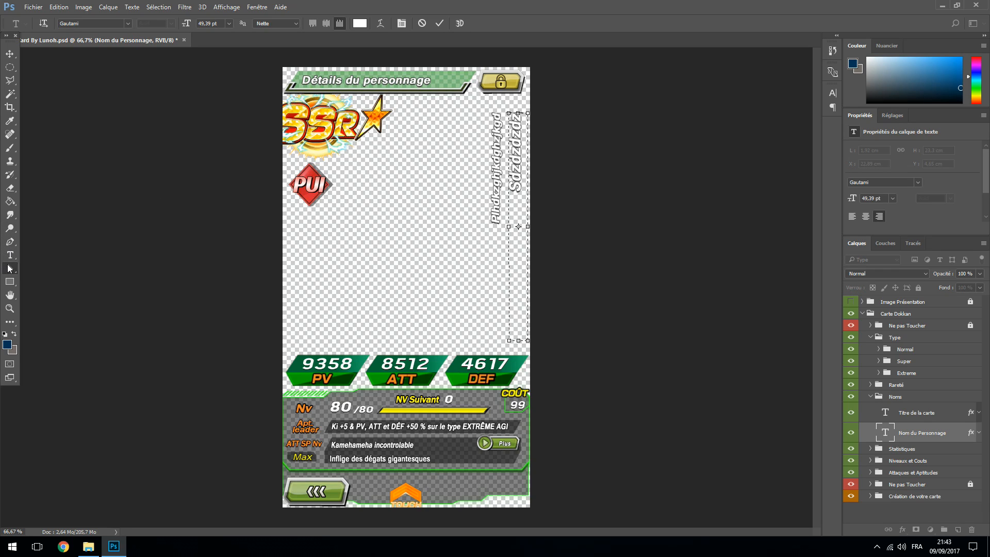
pyautogui.click(9, 255)
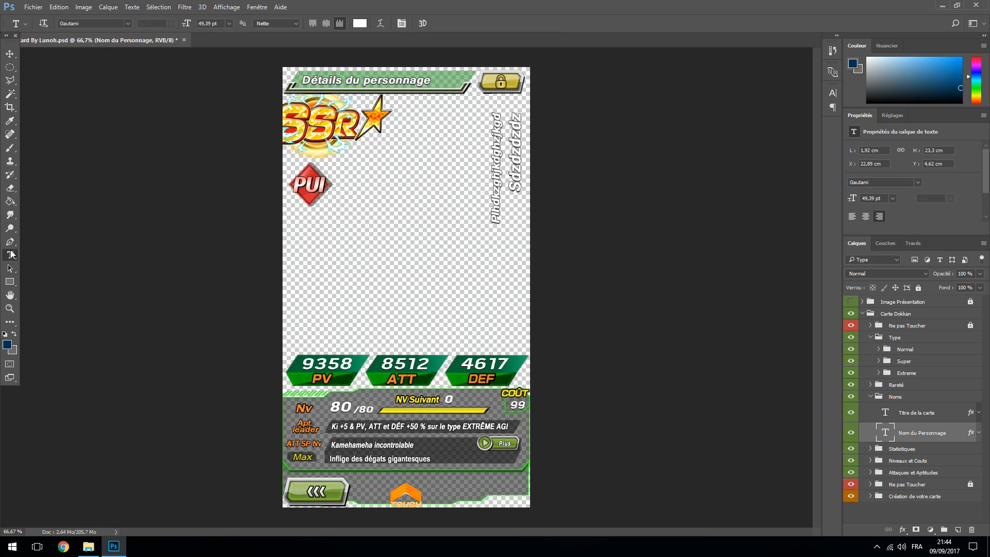
# Replace the PV statistic on the card with 156.
pyautogui.click(293, 363)
pyautogui.moveTo(302, 363); pyautogui.dragTo(379, 371)
pyautogui.write('dddd')
pyautogui.press('BackSpace')
pyautogui.press('BackSpace')
pyautogui.press('BackSpace')
pyautogui.press('BackSpace')
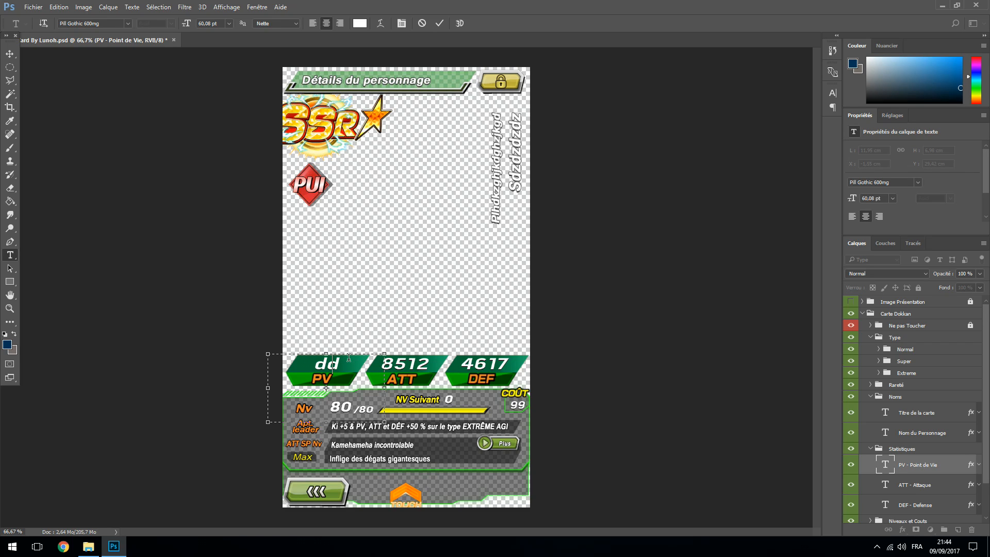
pyautogui.write('156')
# Set the card's ATT statistic to 45 and its DEF statistic to 0.
pyautogui.click(405, 367)
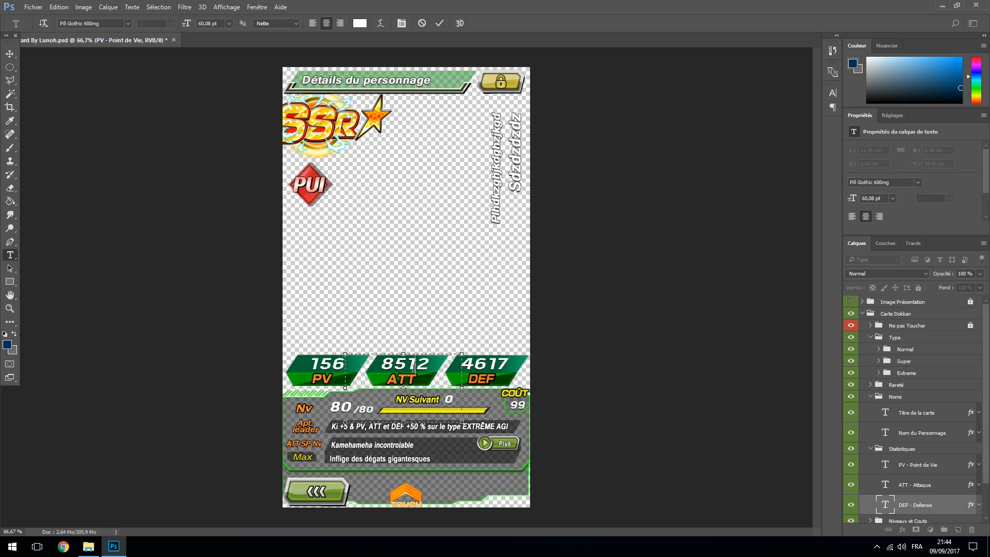
pyautogui.hotkey('ctrl', 'a')
pyautogui.write('45')
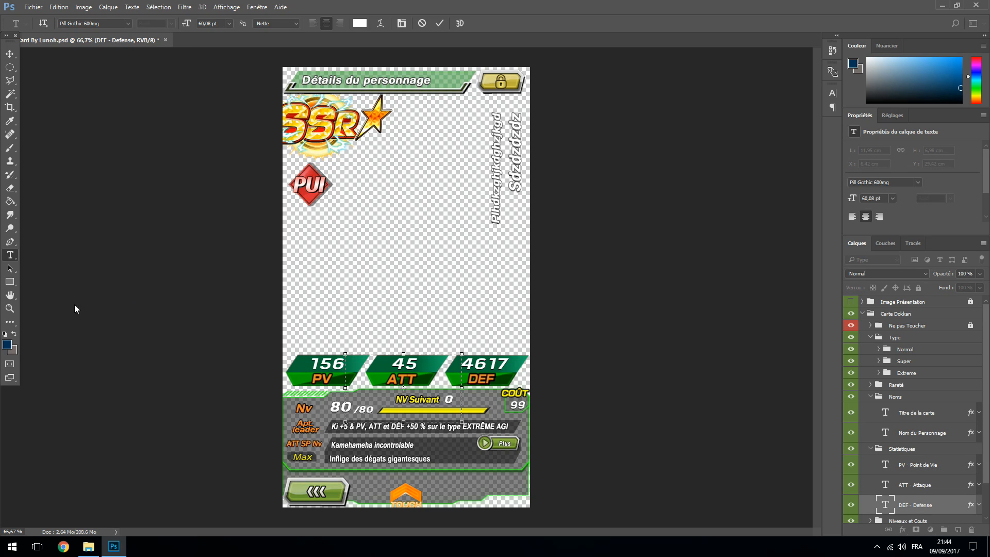
pyautogui.click(9, 259)
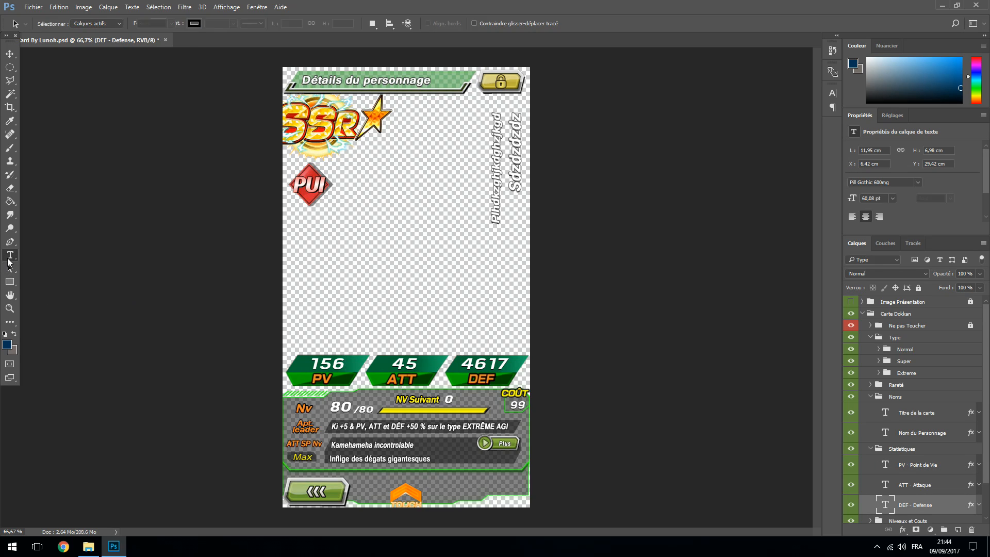
pyautogui.click(504, 361)
pyautogui.hotkey('ctrl', 'a')
pyautogui.write('0')
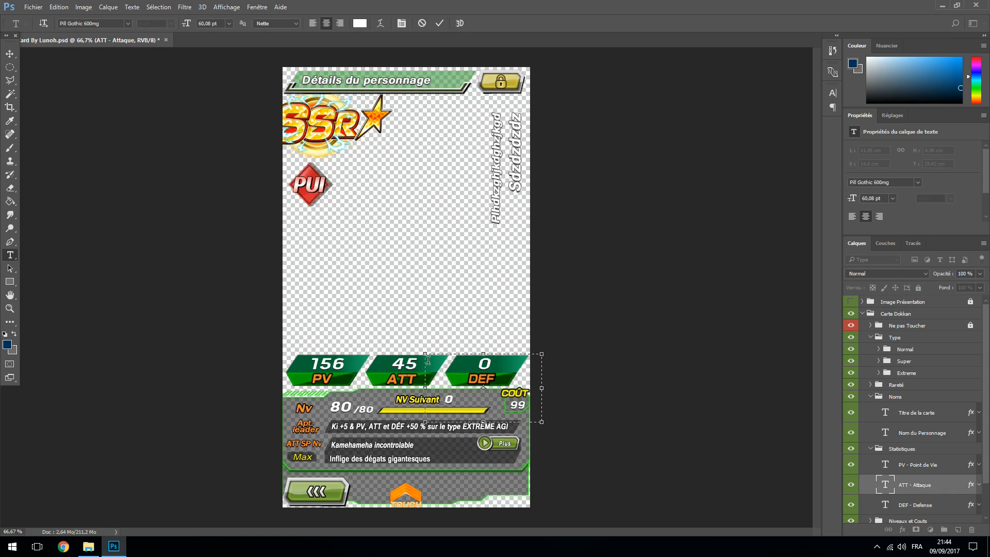
pyautogui.click(9, 254)
# Set the team cost under COÛT to 10.
pyautogui.click(518, 403)
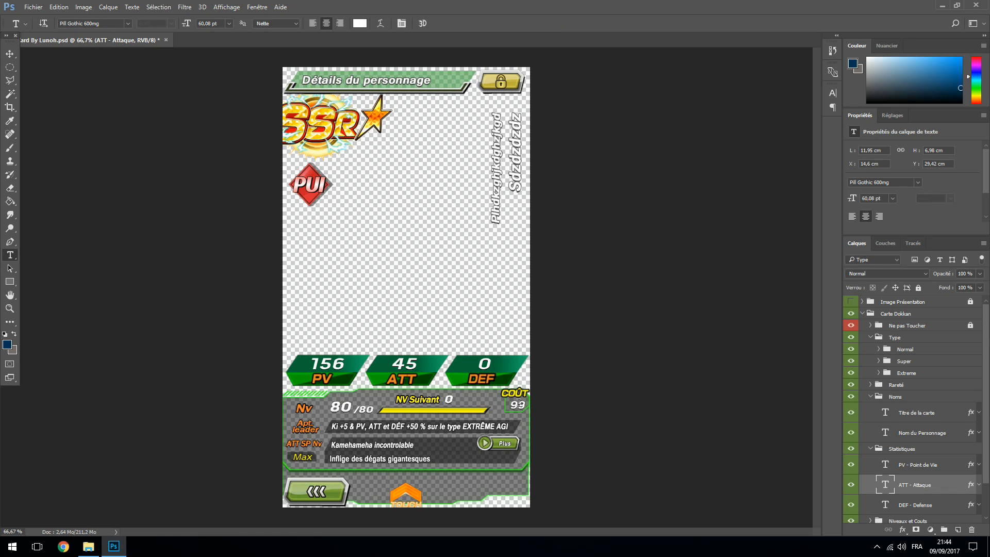
pyautogui.moveTo(523, 403); pyautogui.dragTo(494, 405)
pyautogui.write('93')
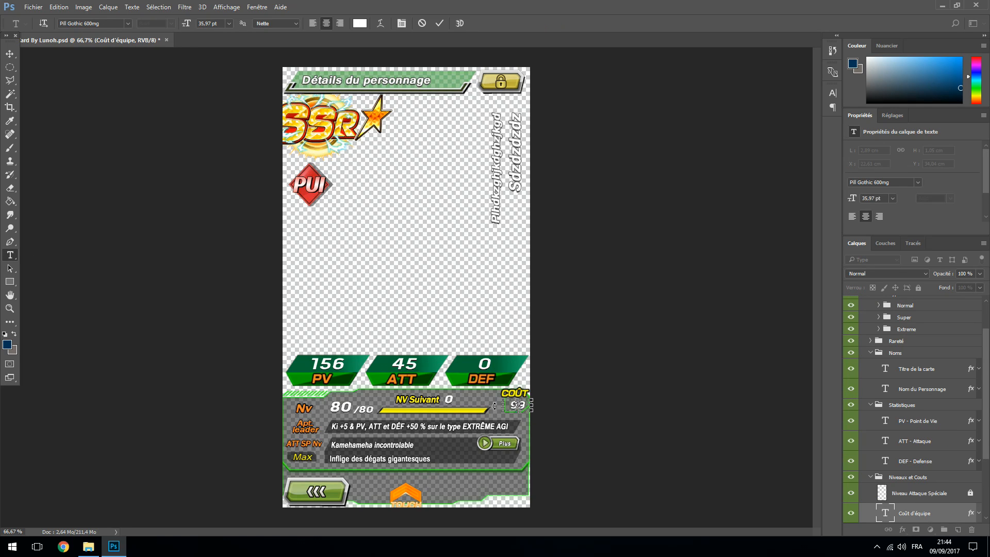
pyautogui.click(9, 254)
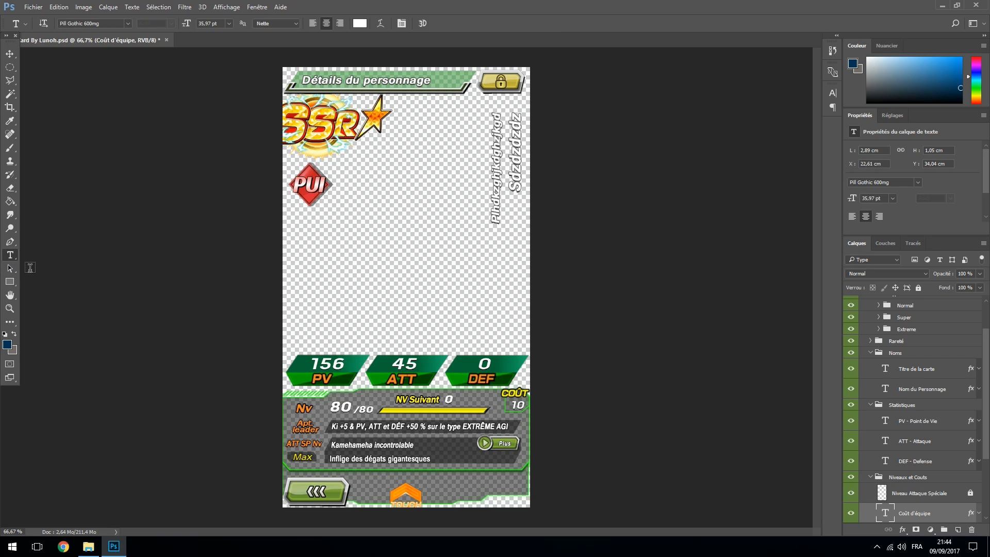
# Open the NV Suivant experience value for editing and leave it, and set the card's current level to 79.
pyautogui.click(447, 399)
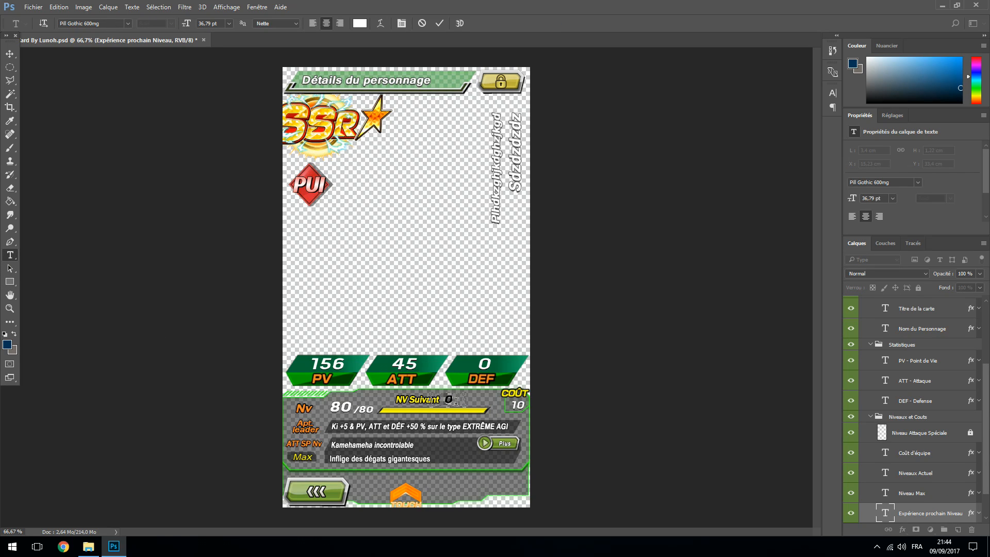
pyautogui.click(10, 254)
pyautogui.click(340, 405)
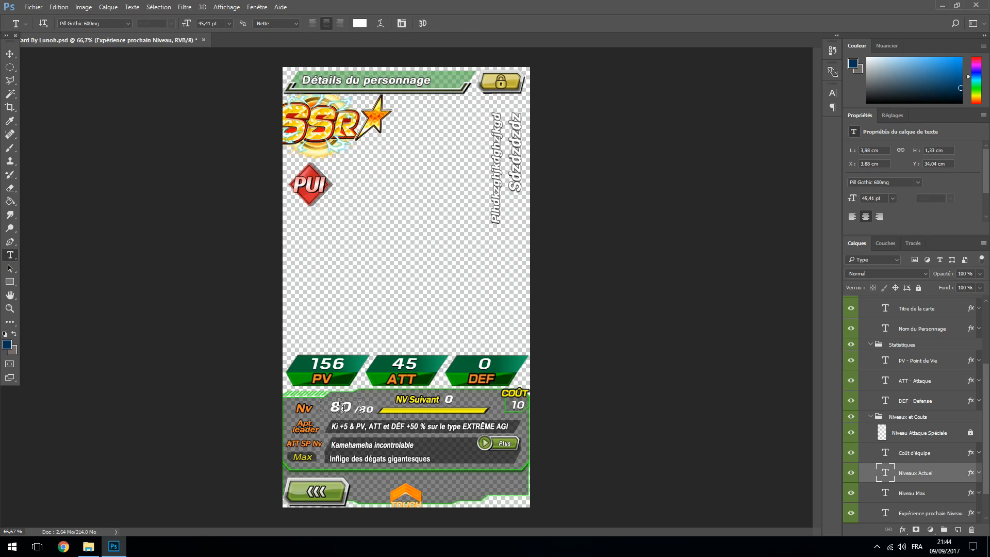
pyautogui.hotkey('ctrl', 'a')
pyautogui.write('79')
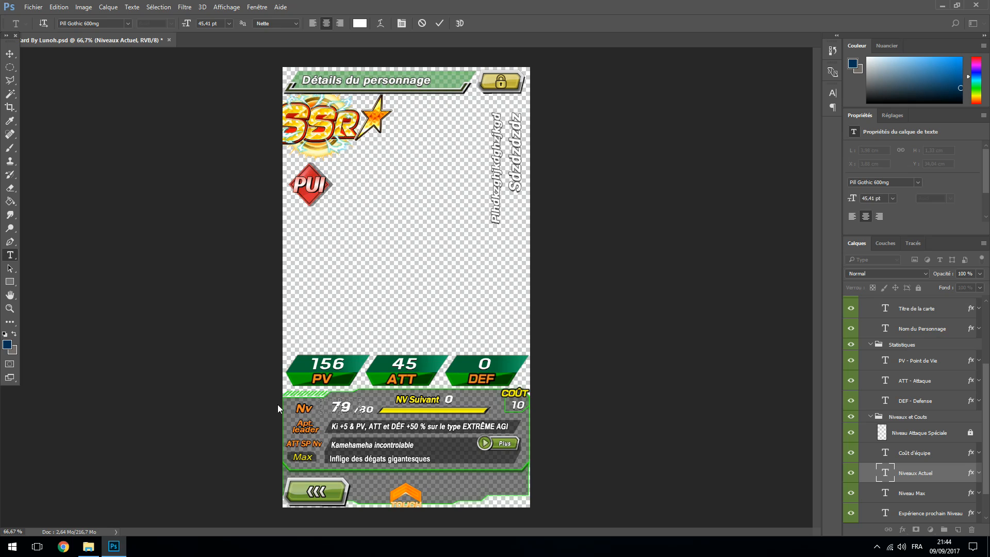
pyautogui.click(10, 268)
pyautogui.click(7, 259)
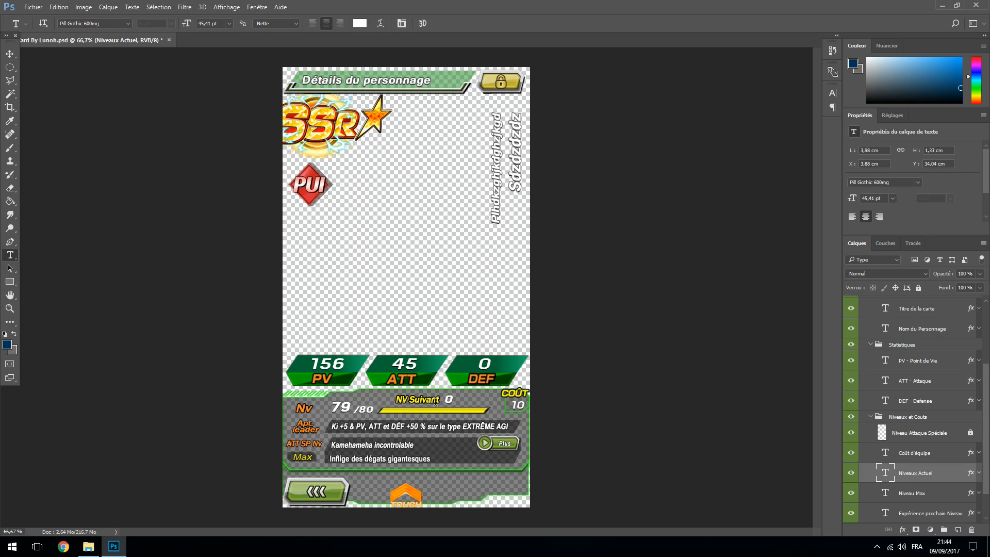
# Open the leader aptitude text and the special attack name for editing, and leave both text layers.
pyautogui.click(339, 426)
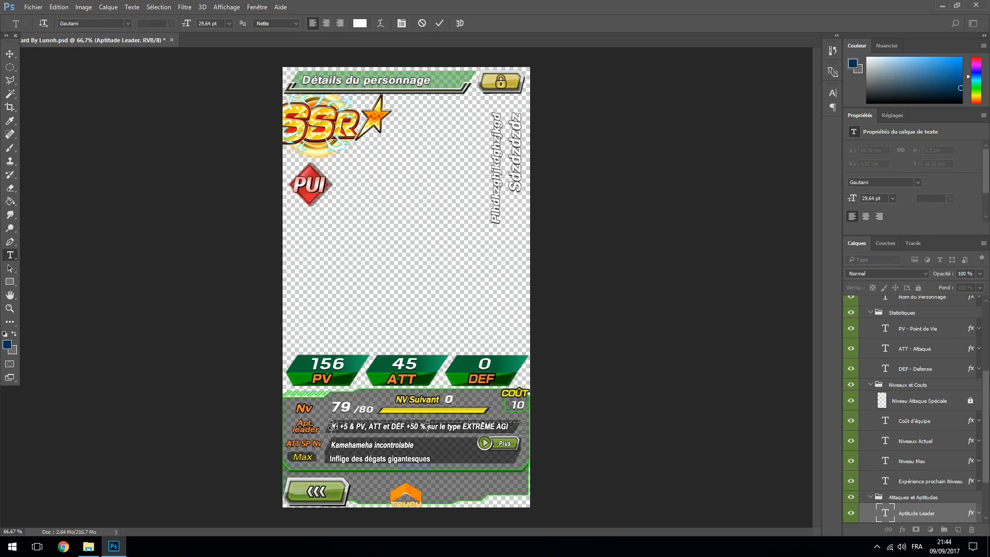
pyautogui.doubleClick(341, 427)
pyautogui.click(427, 427)
pyautogui.click(10, 268)
pyautogui.click(10, 255)
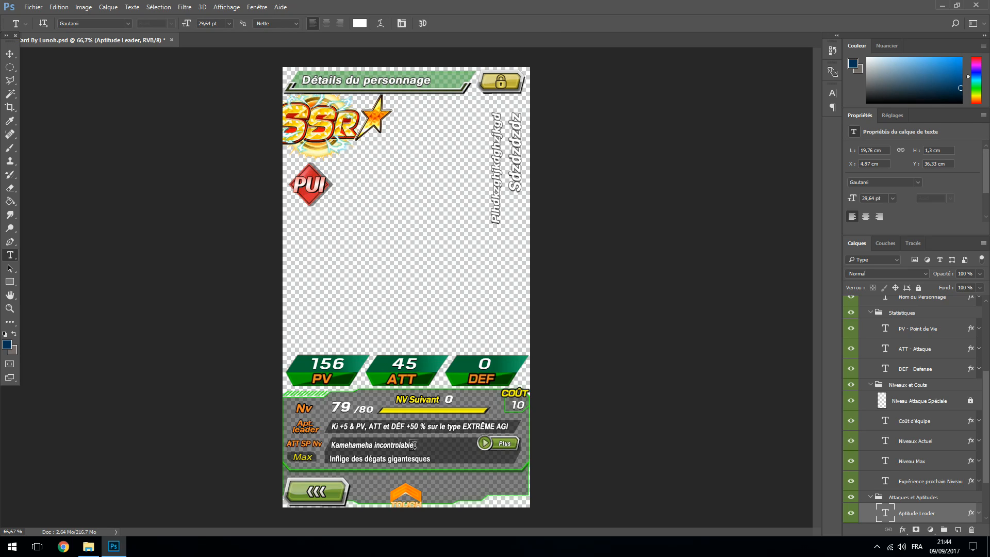
pyautogui.moveTo(410, 446); pyautogui.dragTo(351, 444)
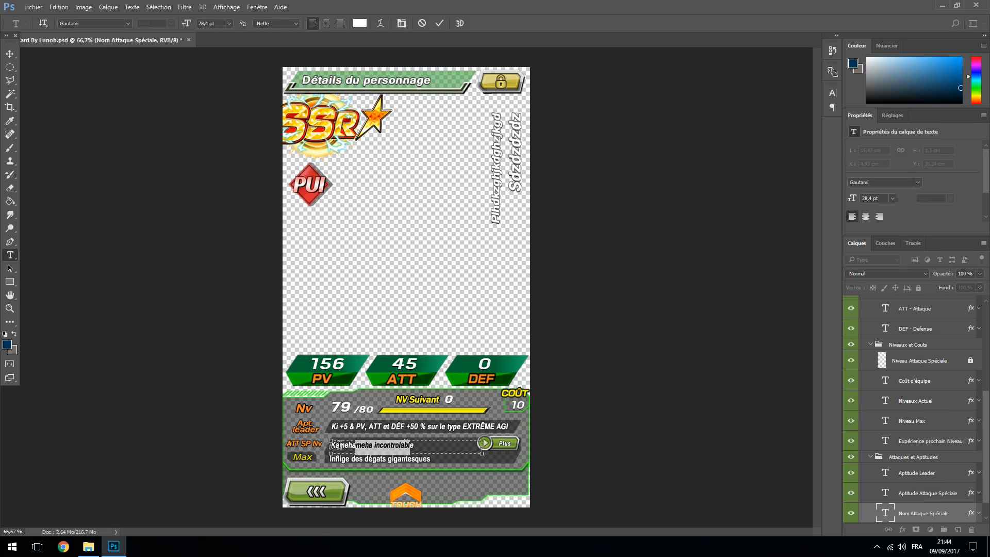
pyautogui.click(364, 447)
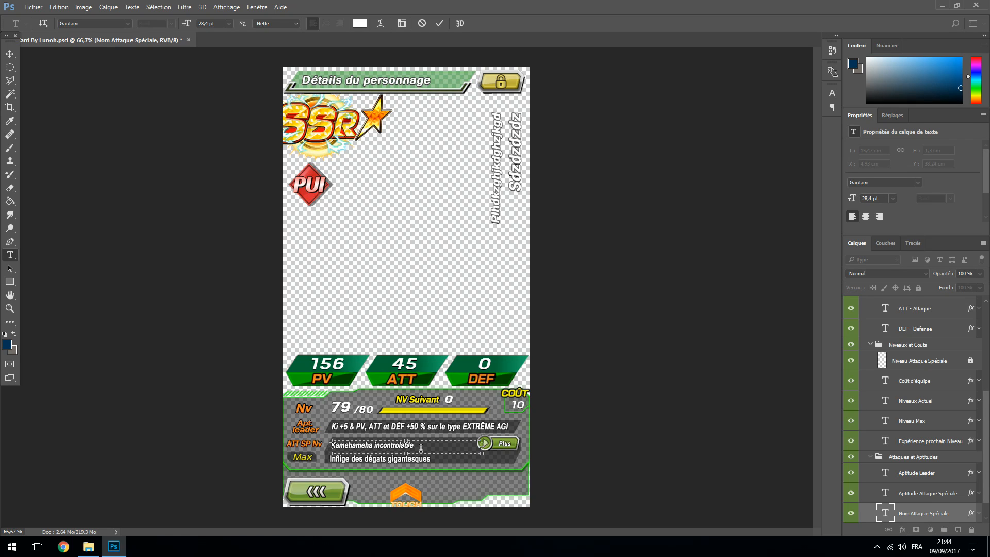
pyautogui.click(12, 283)
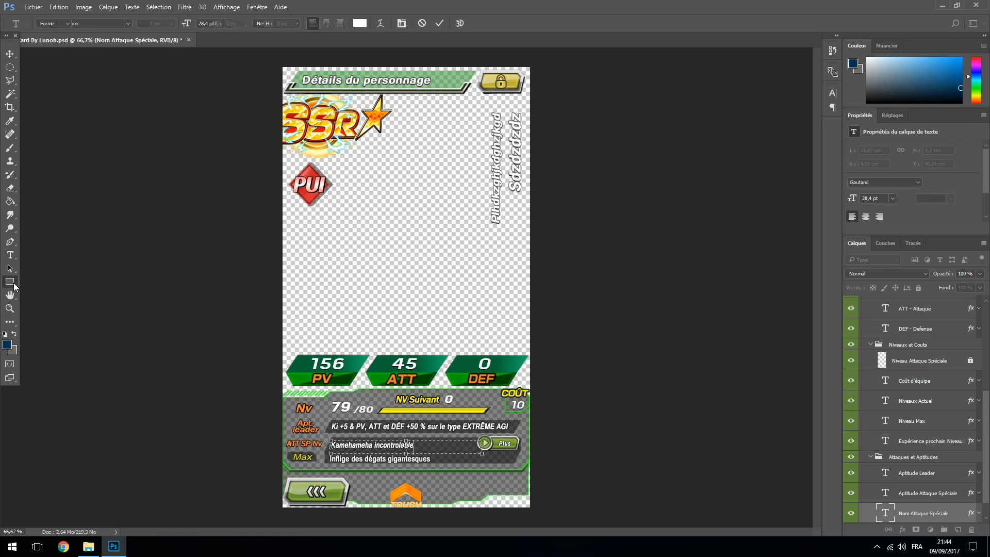
pyautogui.click(14, 256)
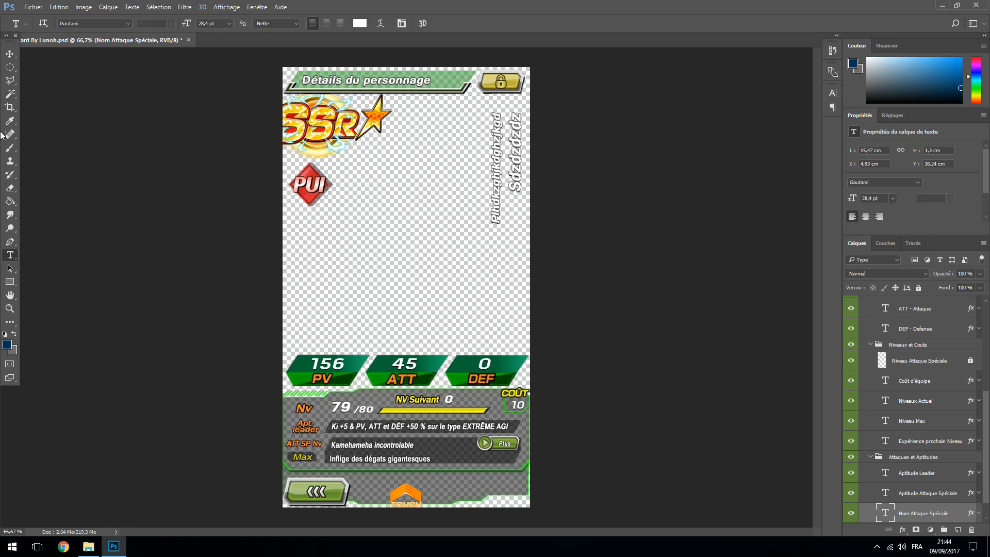
# Collapse all the expanded subgroups of Carte Dokkan, from Type down to Attaques et Aptitudes.
pyautogui.click(9, 241)
pyautogui.scroll(1, 888, 419)
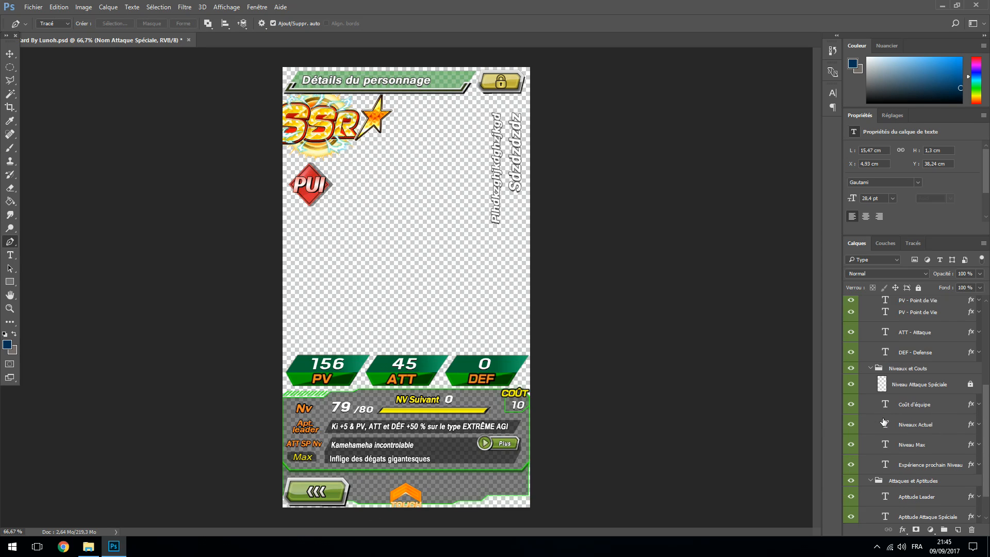
pyautogui.click(870, 369)
pyautogui.click(870, 357)
pyautogui.click(870, 332)
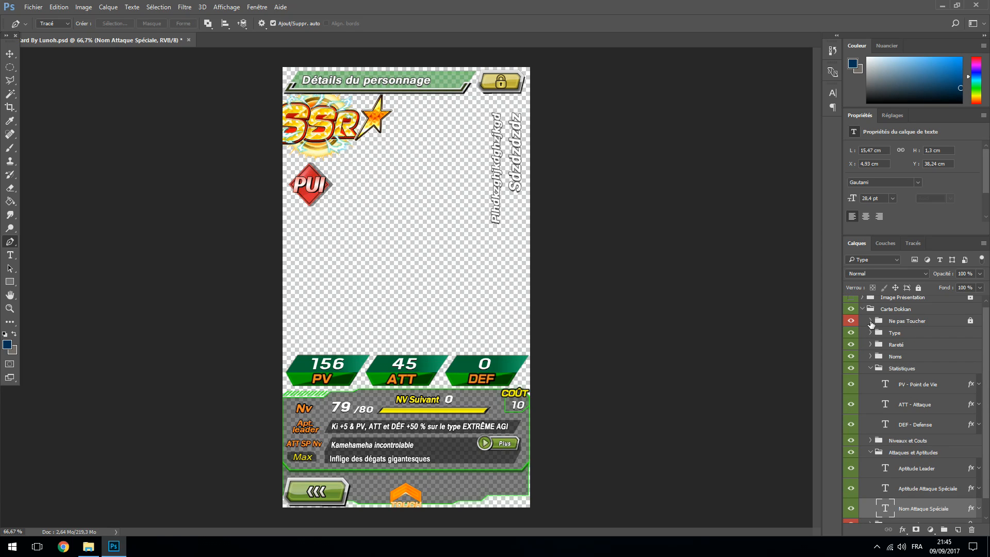
pyautogui.click(870, 368)
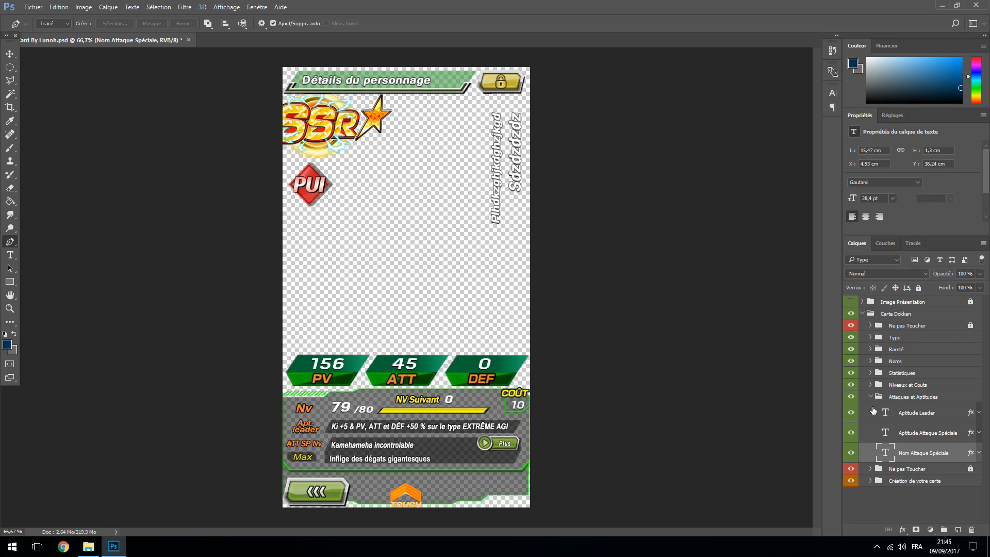
pyautogui.click(870, 396)
# Hide the card's overlay groups, expand Création de votre carte, and show Exemple - Boohan LR in place of Votre Carte.
pyautogui.moveTo(851, 337); pyautogui.dragTo(846, 365)
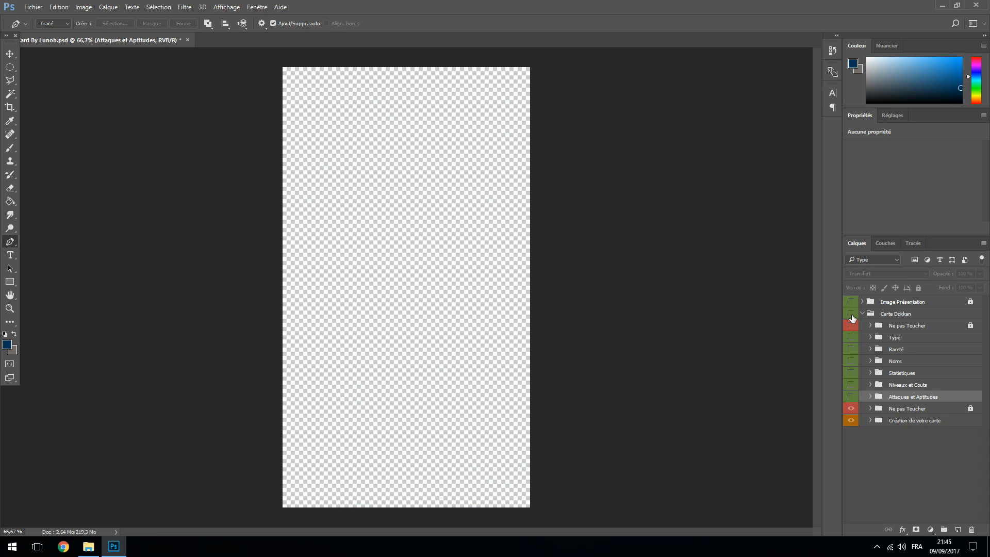
pyautogui.click(870, 420)
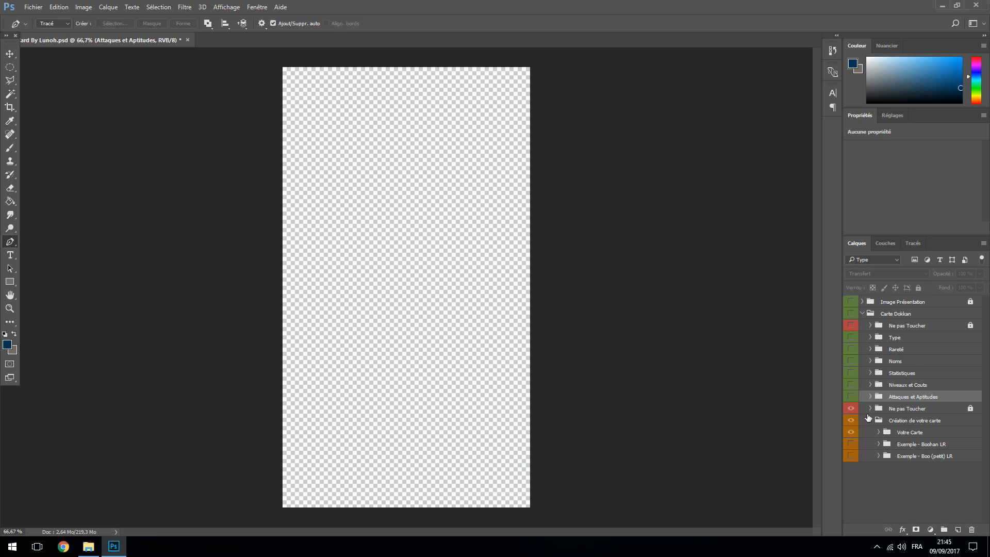
pyautogui.click(851, 444)
pyautogui.click(851, 444)
pyautogui.click(851, 444)
pyautogui.click(851, 434)
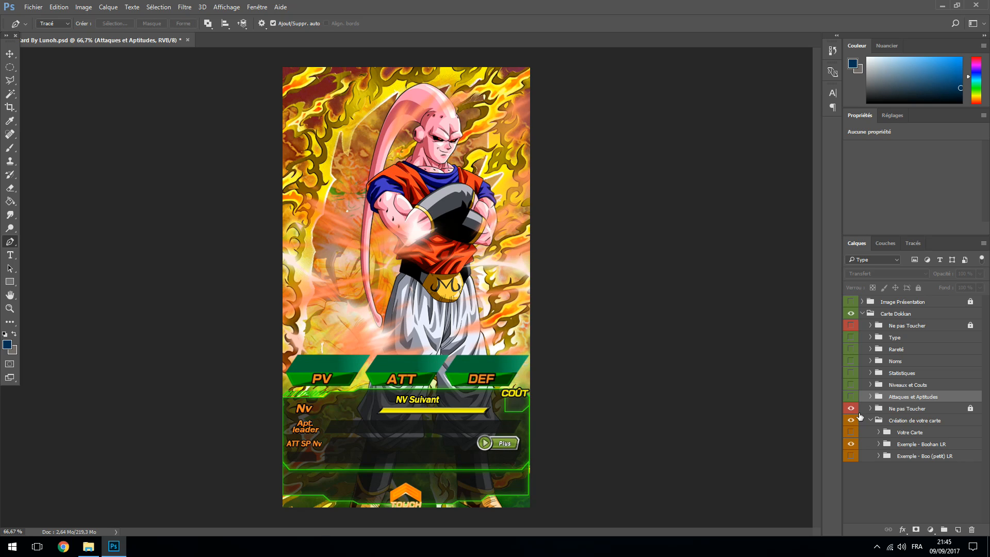
pyautogui.click(854, 409)
pyautogui.click(851, 314)
pyautogui.click(850, 314)
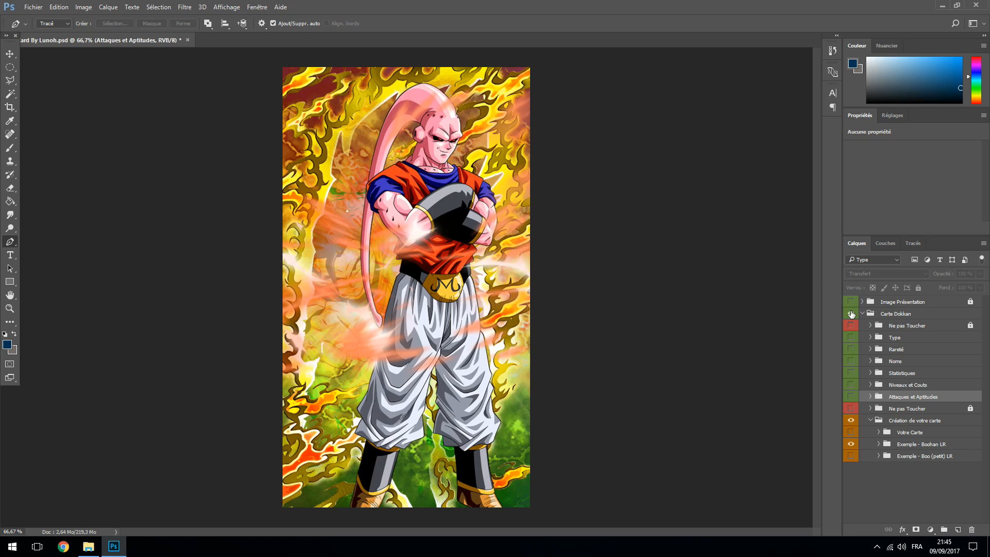
# Preview the Exemple - Boo (petit) LR artwork in place of Exemple - Boohan LR, and hide both examples.
pyautogui.click(851, 444)
pyautogui.click(851, 457)
pyautogui.click(851, 456)
pyautogui.click(850, 457)
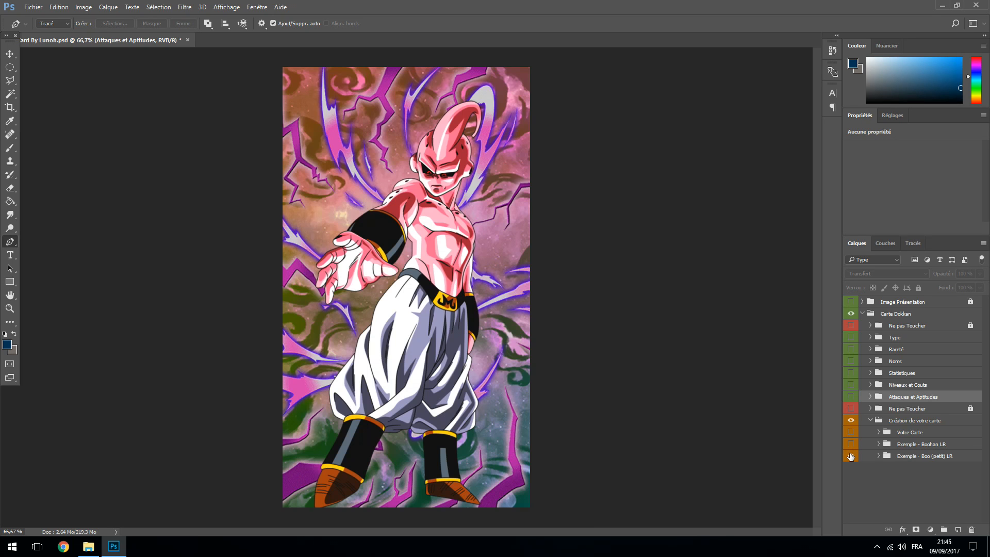
pyautogui.click(851, 456)
pyautogui.click(851, 457)
pyautogui.click(851, 444)
pyautogui.click(851, 444)
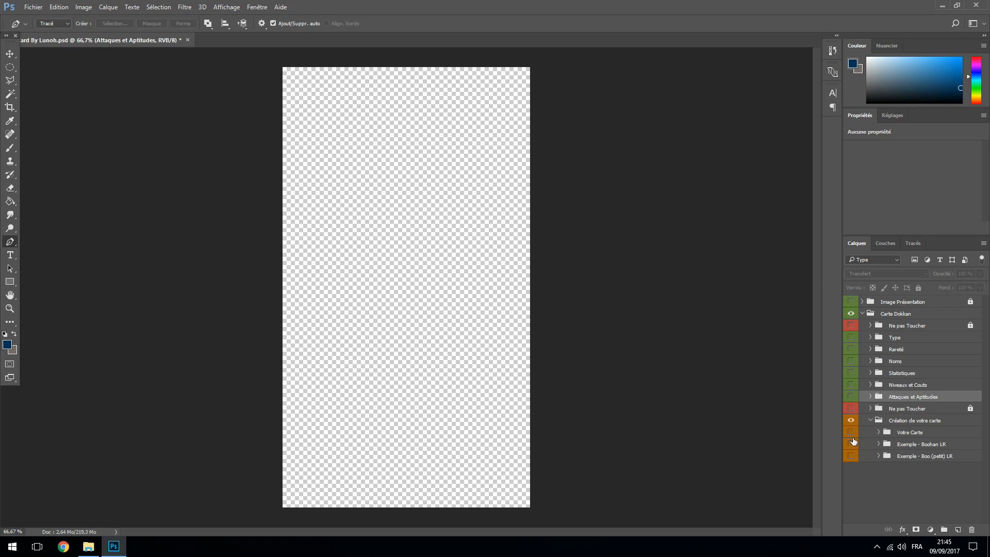
# Show the groups from Type to Attaques et Aptitudes again and toggle the Image Présentation group's visibility.
pyautogui.click(871, 420)
pyautogui.click(870, 420)
pyautogui.moveTo(850, 334); pyautogui.dragTo(850, 397)
pyautogui.click(851, 301)
pyautogui.click(851, 301)
# Switch to Chrome, open v3.dbz.space/cards/ and list the asset files of the Super Saiyan Goku card numbered 18040.
pyautogui.click(63, 546)
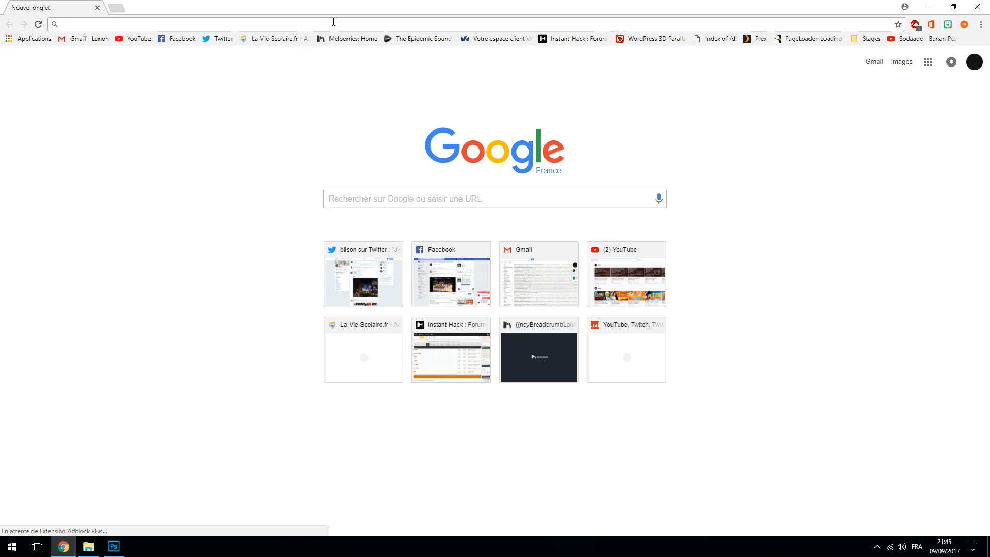
pyautogui.write('v3.dbz.space/cards/')
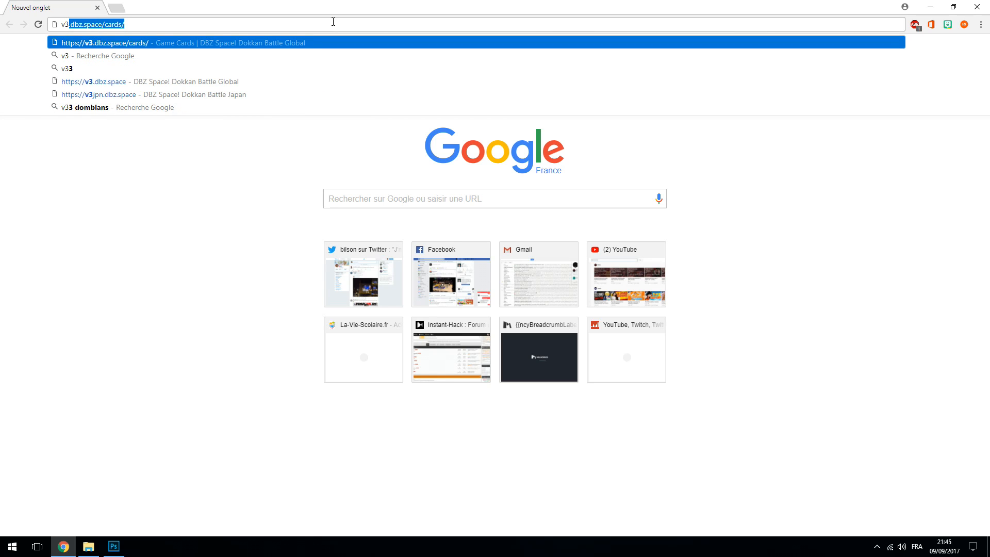
pyautogui.press('Return')
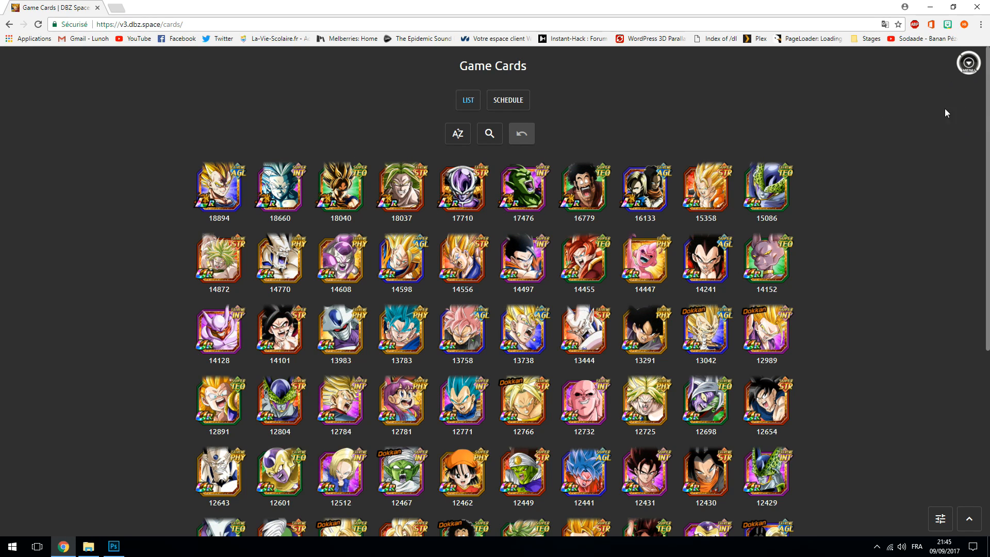
pyautogui.click(340, 179)
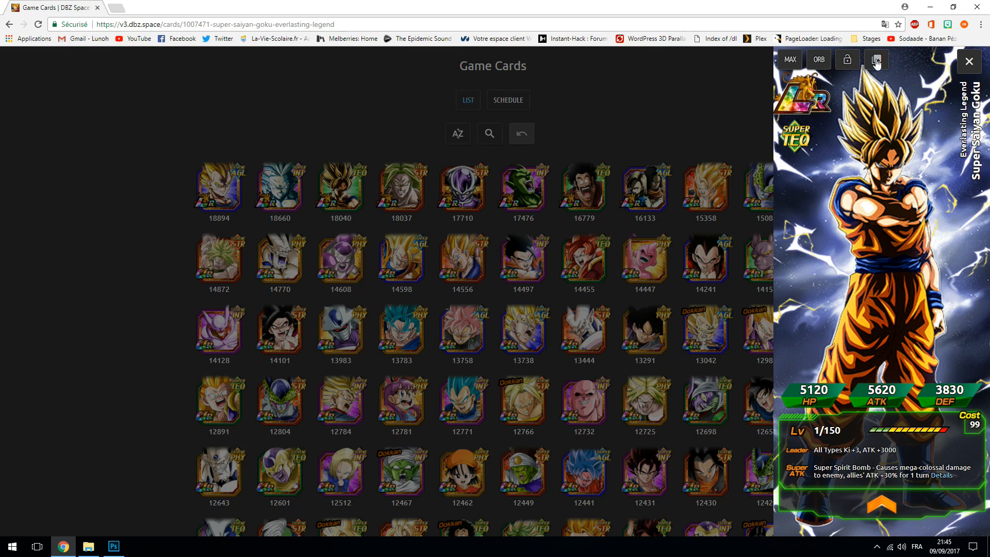
pyautogui.click(876, 60)
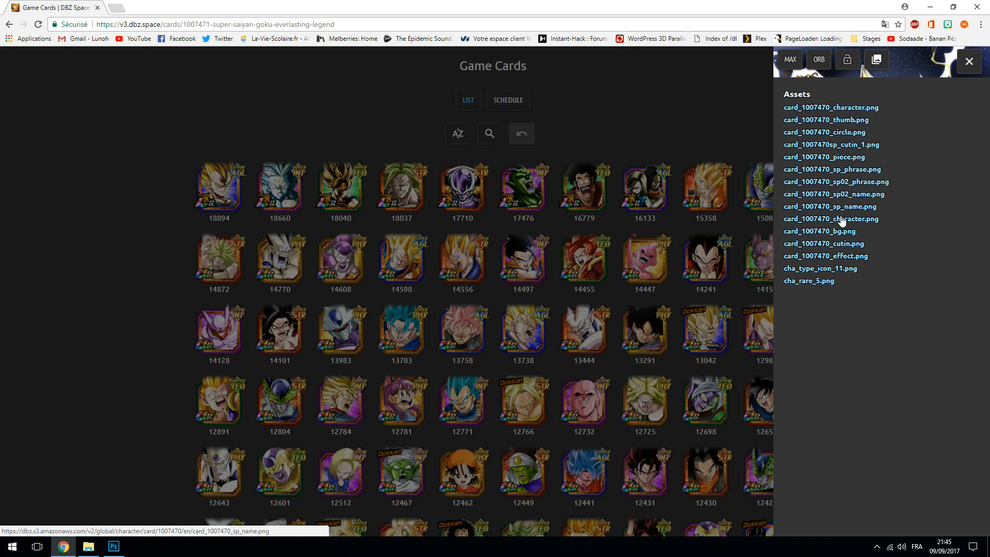
# Open the card's effect image card_1007470_effect.png and save it to the desktop.
pyautogui.click(828, 256)
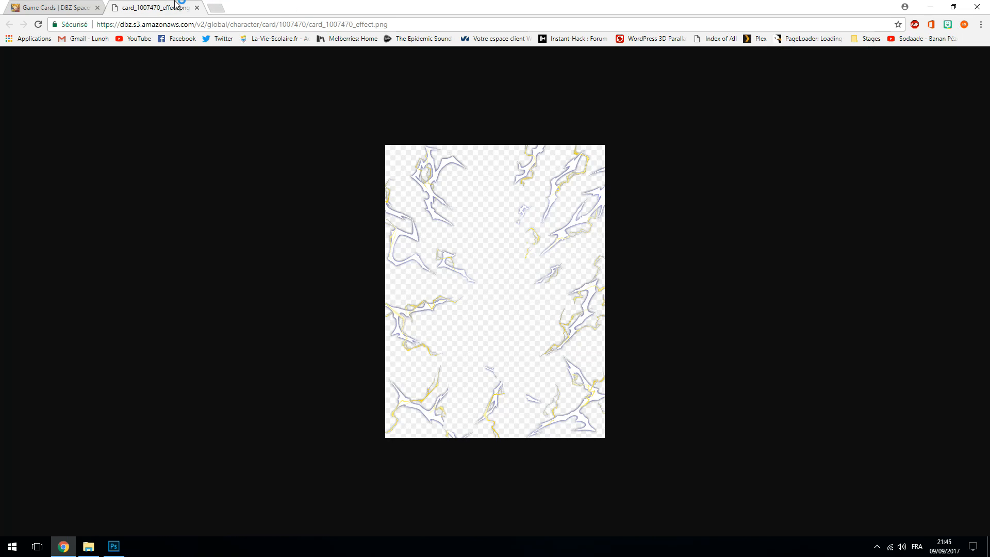
pyautogui.rightClick(547, 221)
pyautogui.click(594, 251)
pyautogui.click(792, 354)
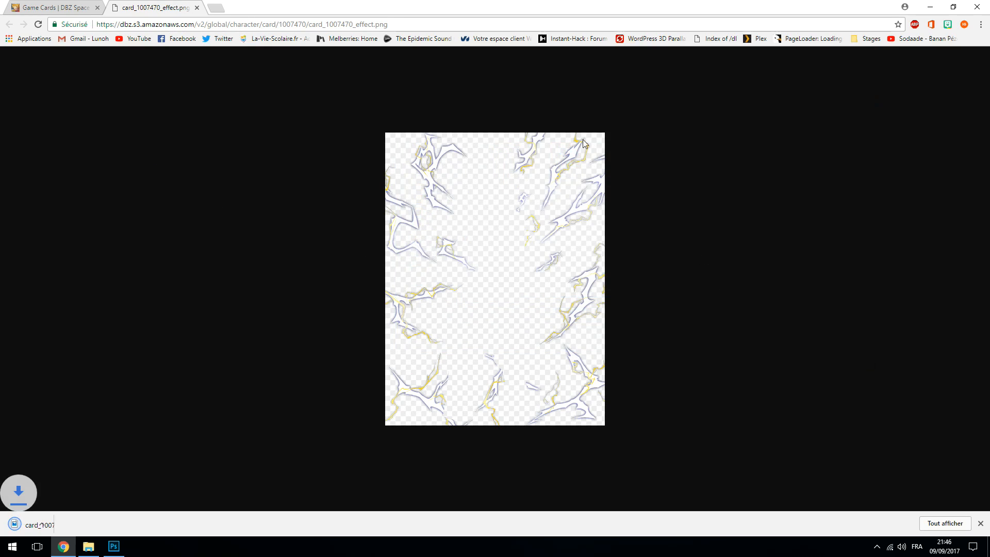
# Search Google Images for "yamcha.png".
pyautogui.click(425, 26)
pyautogui.write('ymam')
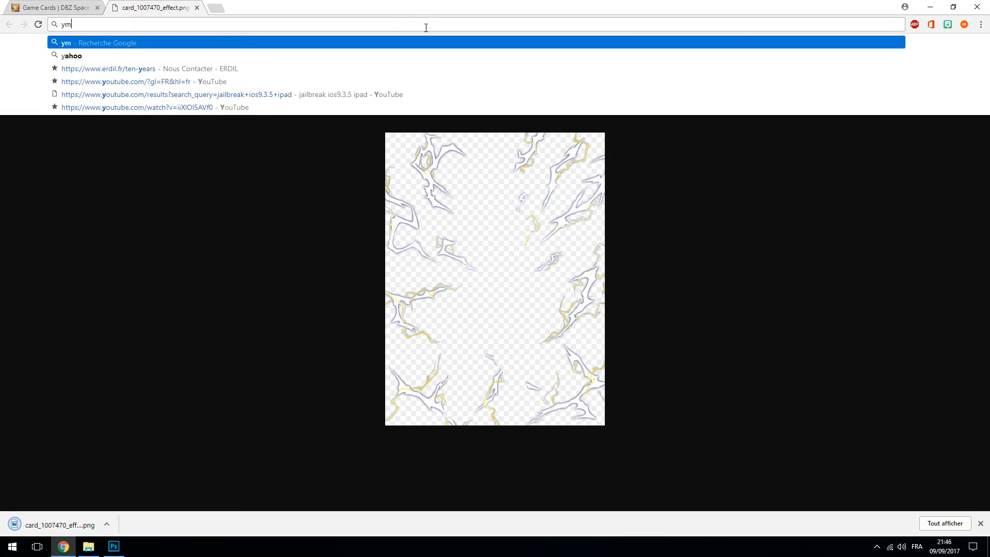
pyautogui.press('BackSpace')
pyautogui.press('BackSpace')
pyautogui.press('BackSpace')
pyautogui.write('amcha.pn')
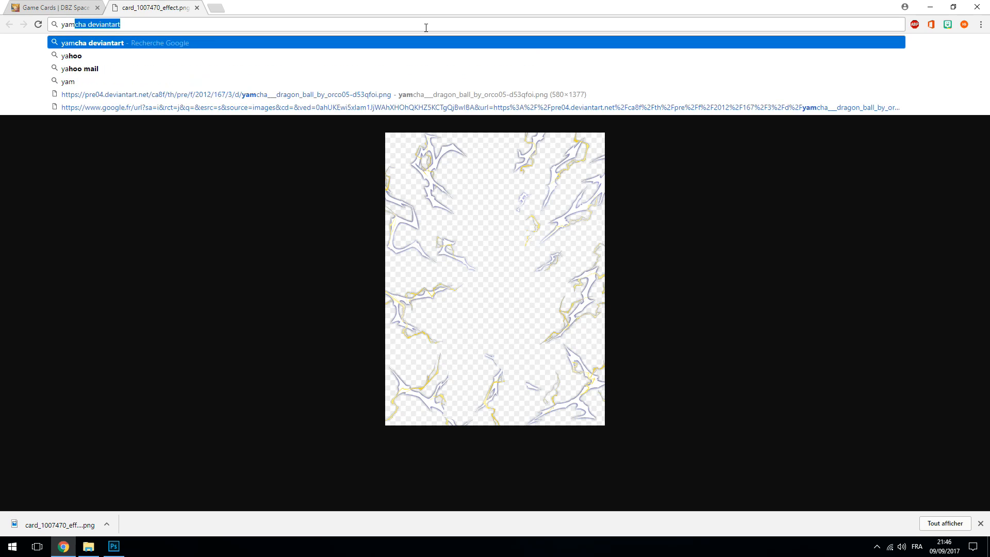
pyautogui.write('g')
pyautogui.press('Return')
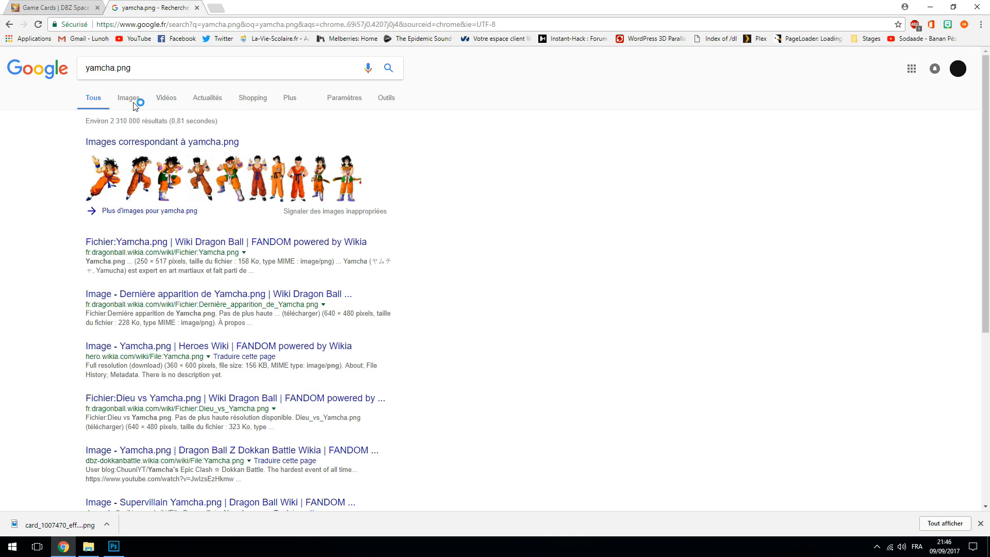
pyautogui.click(129, 98)
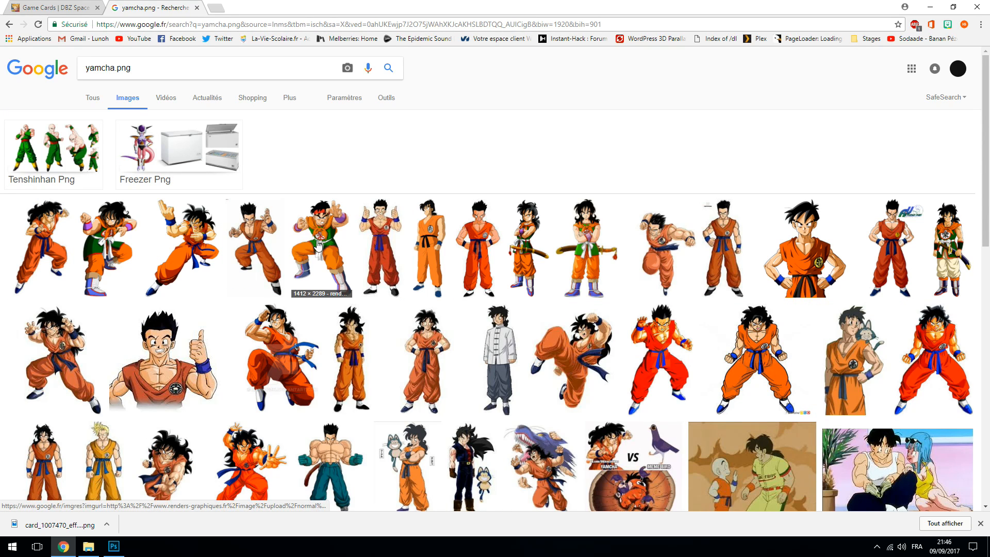
# Preview the Yamcha-psd61115.png result and check its image options without saving it.
pyautogui.click(591, 234)
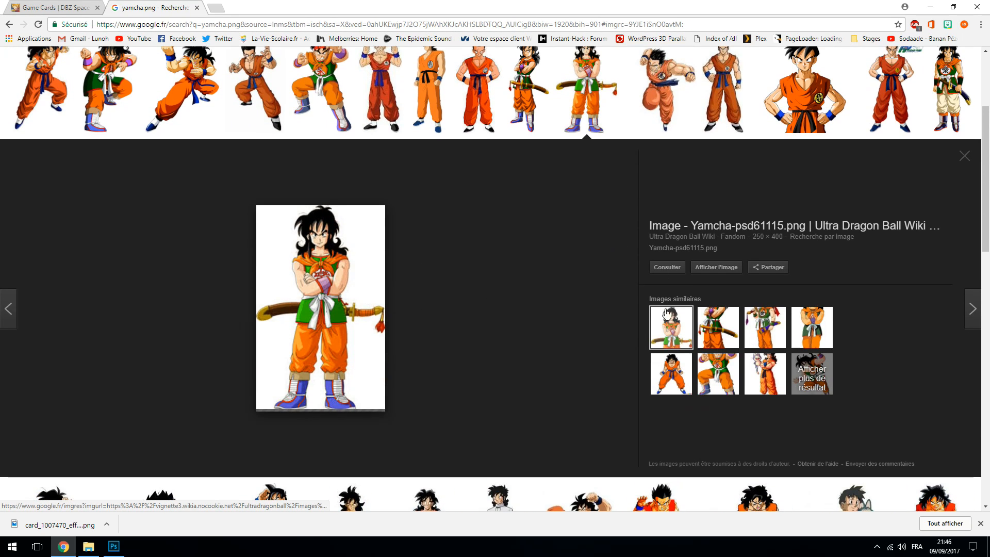
pyautogui.rightClick(319, 280)
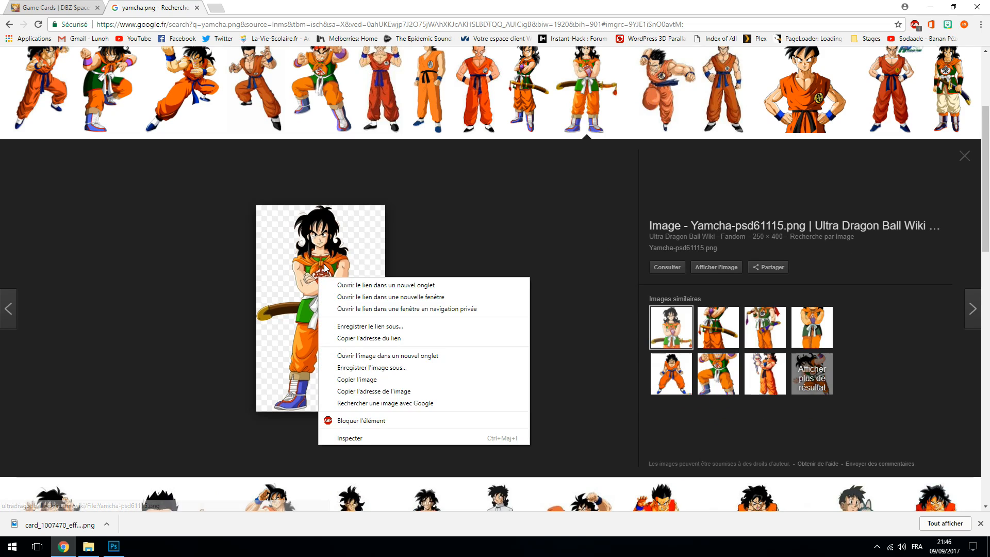
pyautogui.click(552, 227)
# Change the image search to "yamcha deviant art".
pyautogui.scroll(3, 264, 152)
pyautogui.click(139, 68)
pyautogui.write('deviant ')
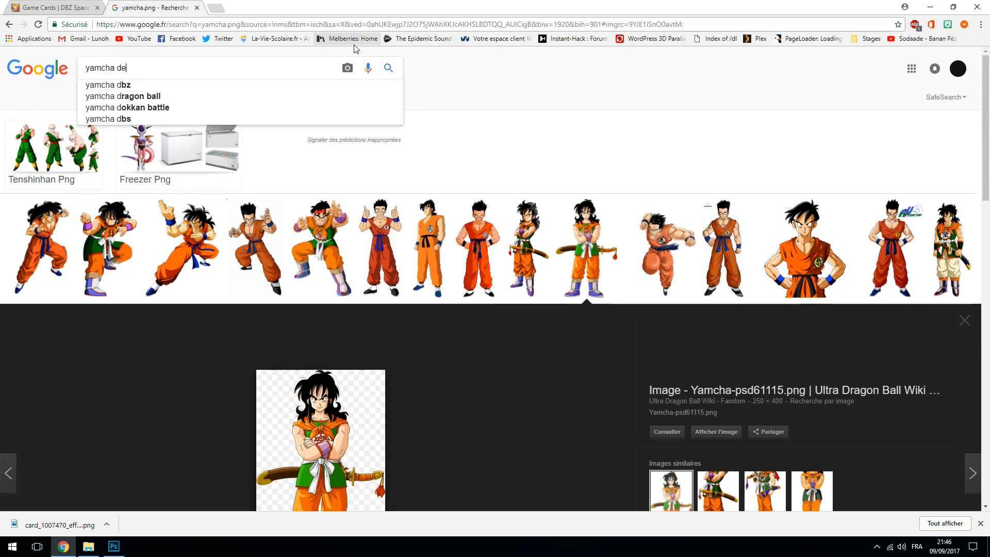
pyautogui.write('art')
pyautogui.press('Return')
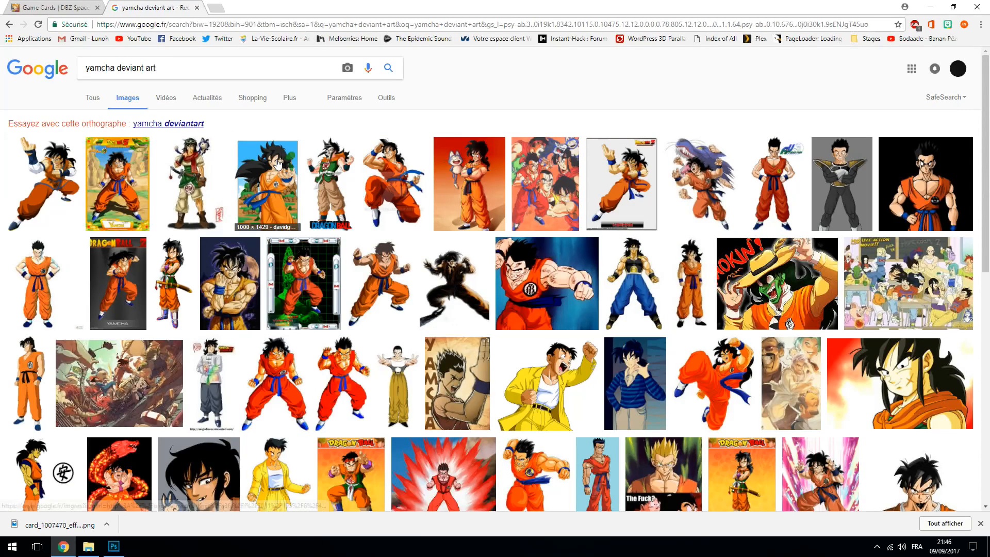
# Preview the Yamcha artwork with the Dragon Ball logo and the one with the wolf, and browse further results.
pyautogui.click(344, 183)
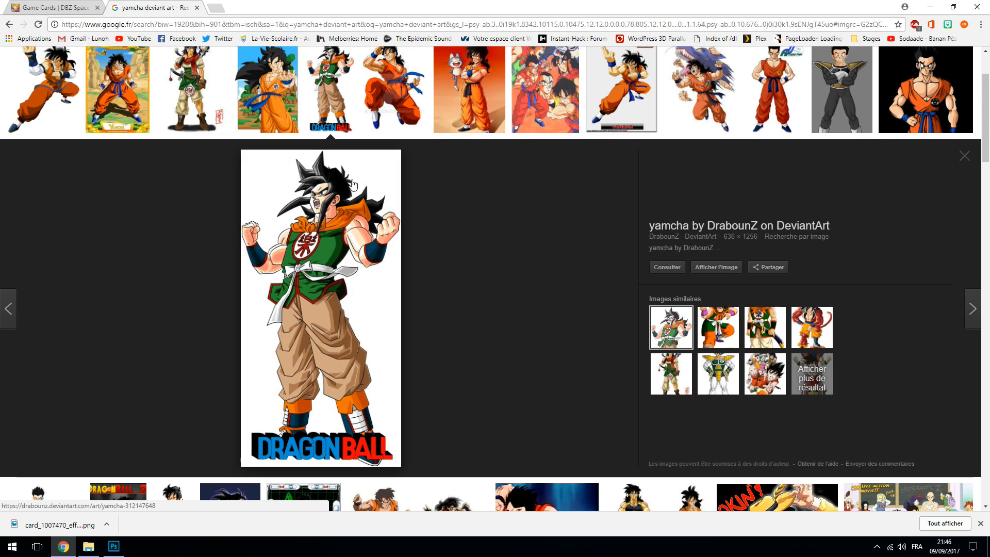
pyautogui.scroll(2, 39, 146)
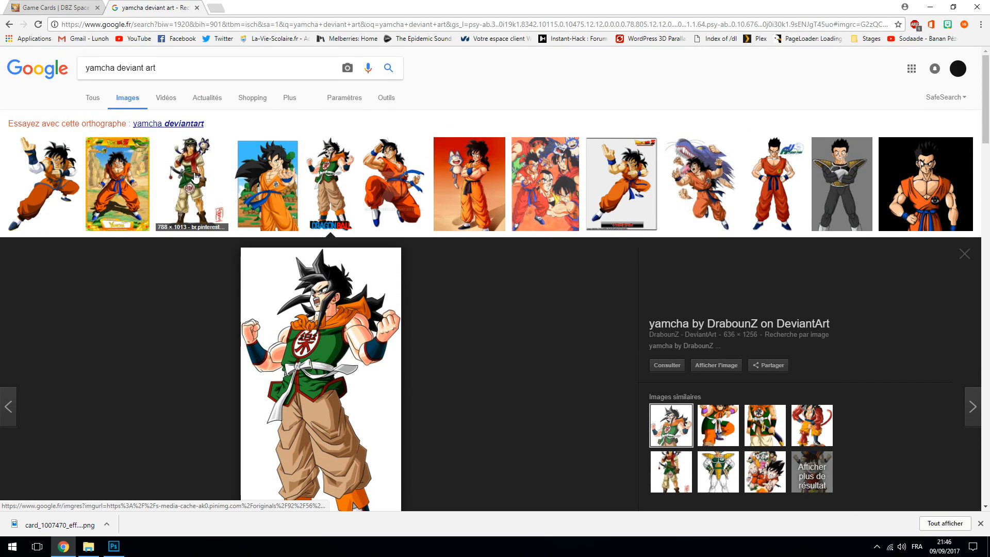
pyautogui.click(714, 166)
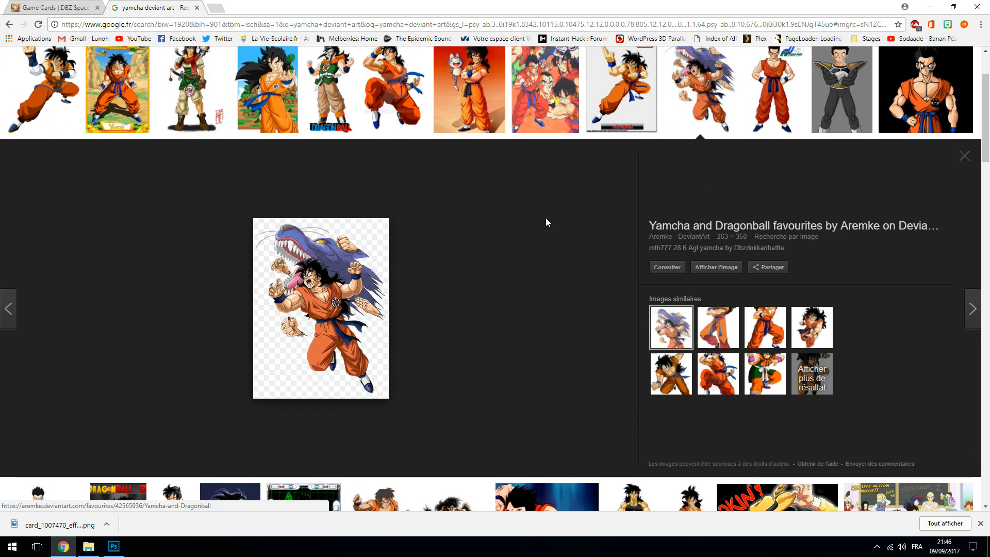
pyautogui.scroll(-6, 545, 218)
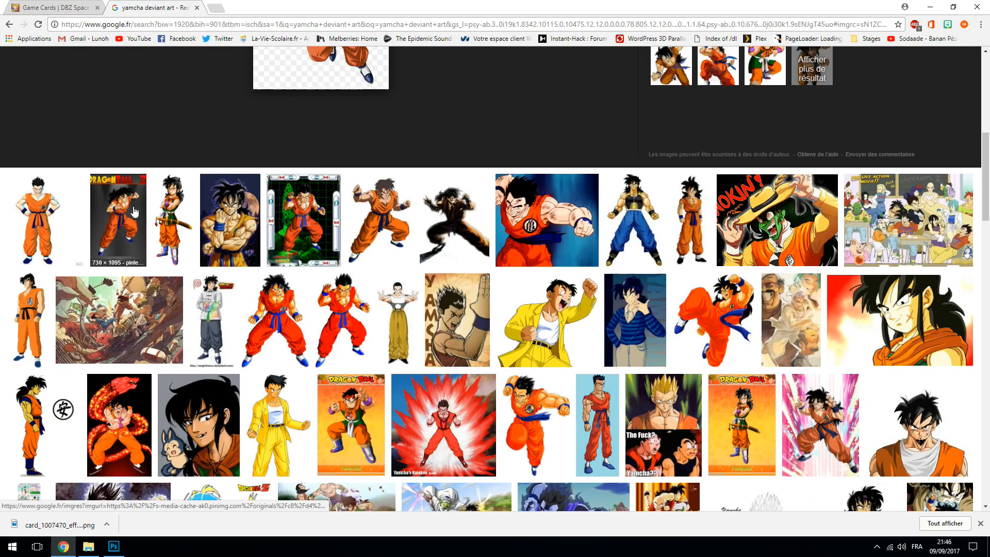
# Open the full-size Yamcha artwork with crossed arms and sword, and save it to the desktop as yamcha__dragon_ball_by_orco05-d53qfoi.
pyautogui.click(173, 221)
pyautogui.click(699, 273)
pyautogui.rightClick(462, 208)
pyautogui.click(494, 227)
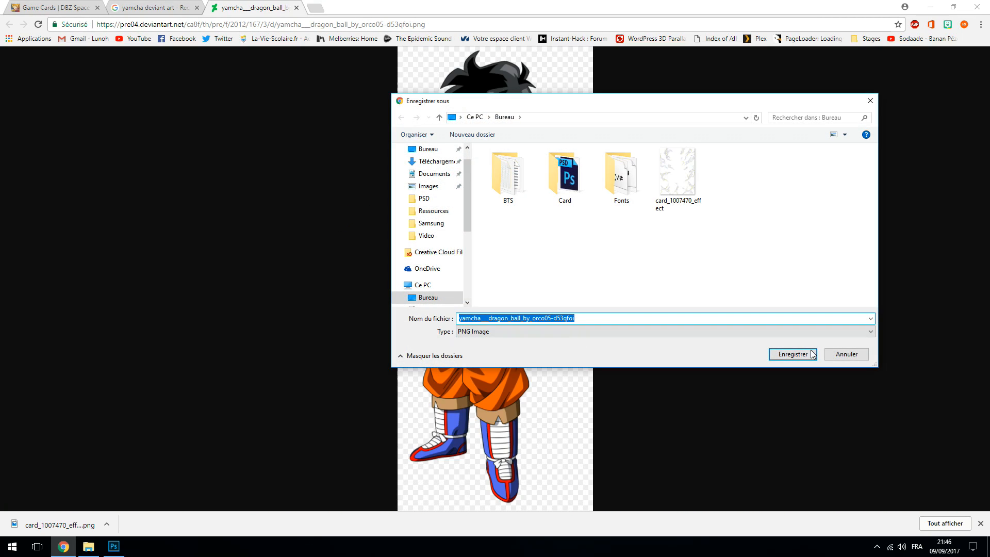
pyautogui.click(792, 355)
# Place card_1007470_effect in the Photoshop card document and stretch it to cover the whole canvas, about 169% wide and 225% high.
pyautogui.moveTo(119, 526); pyautogui.dragTo(363, 159)
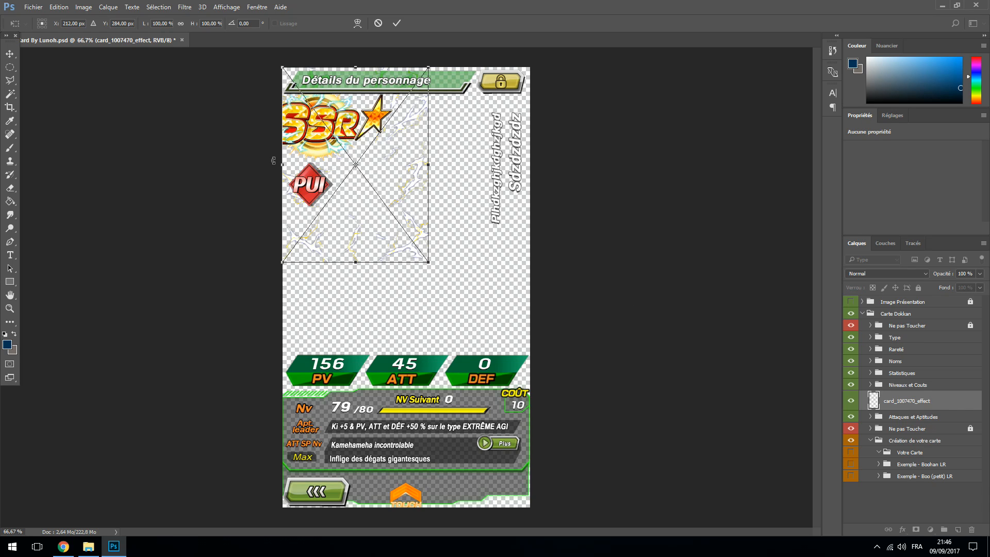
pyautogui.moveTo(427, 263); pyautogui.dragTo(529, 509)
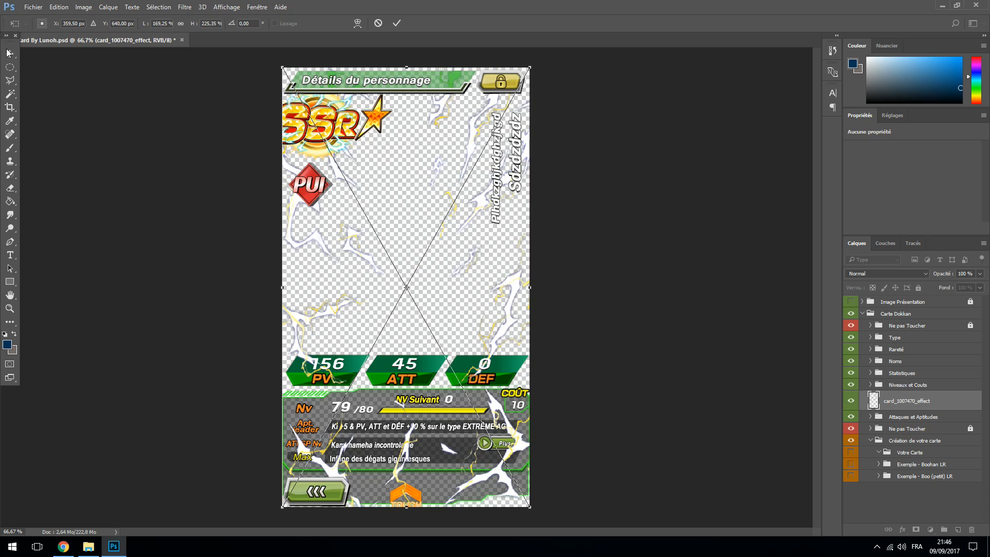
pyautogui.click(8, 53)
pyautogui.click(437, 205)
# Move the card_1007470_effect layer into the Votre Carte group and show that group.
pyautogui.moveTo(912, 397); pyautogui.dragTo(926, 456)
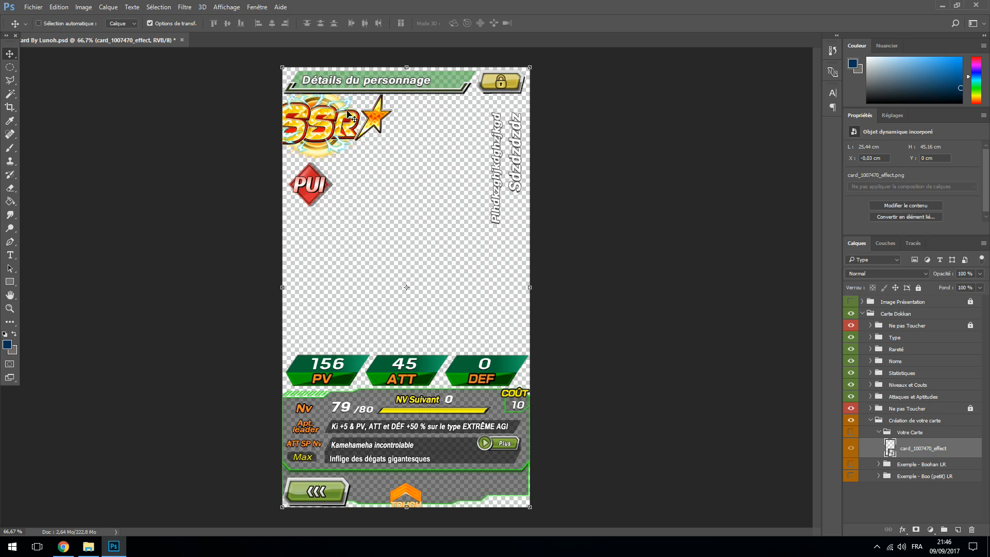
pyautogui.click(850, 432)
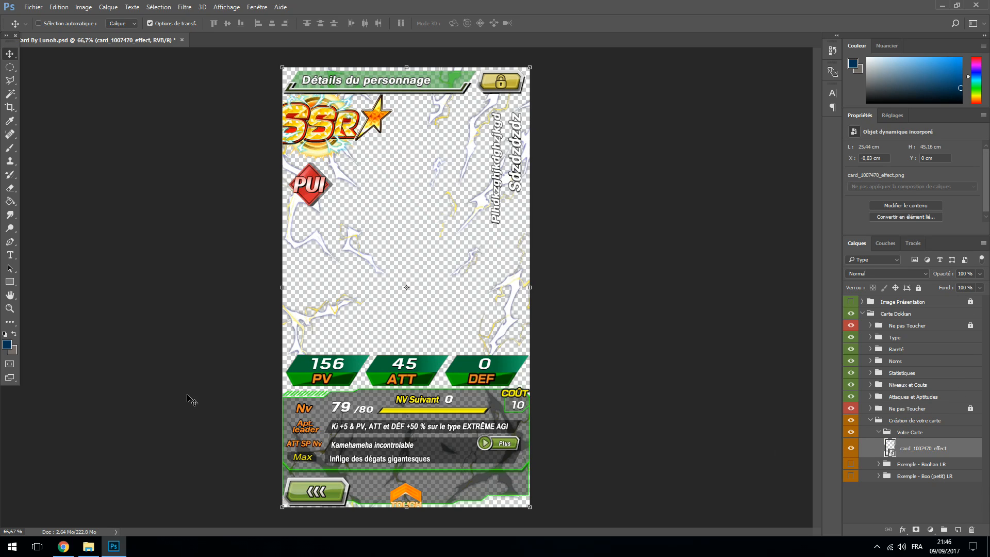
# Place the saved Yamcha image above the effect layer, scale it to about 86% and position it right of the card's centre.
pyautogui.click(63, 546)
pyautogui.moveTo(57, 524); pyautogui.dragTo(491, 342)
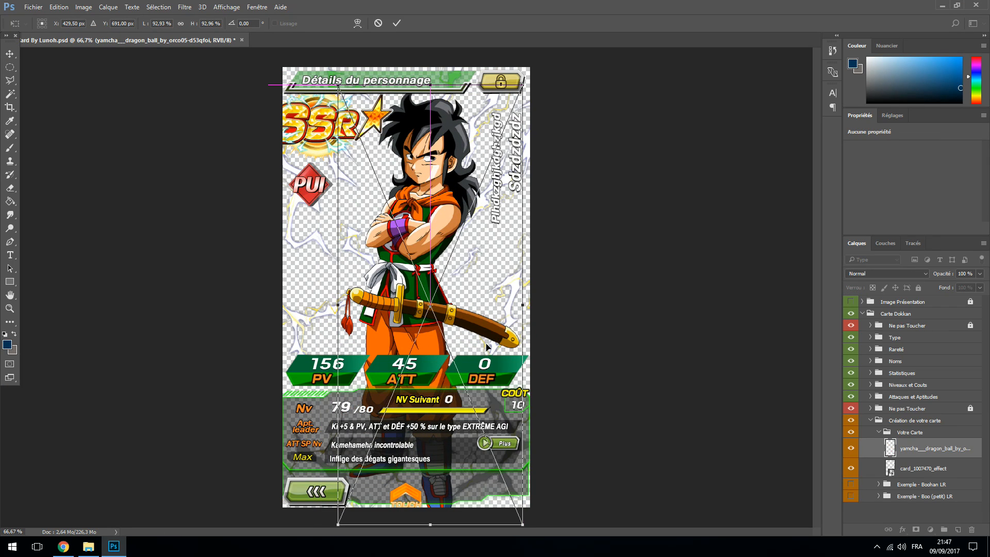
pyautogui.moveTo(522, 84); pyautogui.dragTo(510, 113)
pyautogui.moveTo(446, 206); pyautogui.dragTo(458, 190)
pyautogui.click(9, 53)
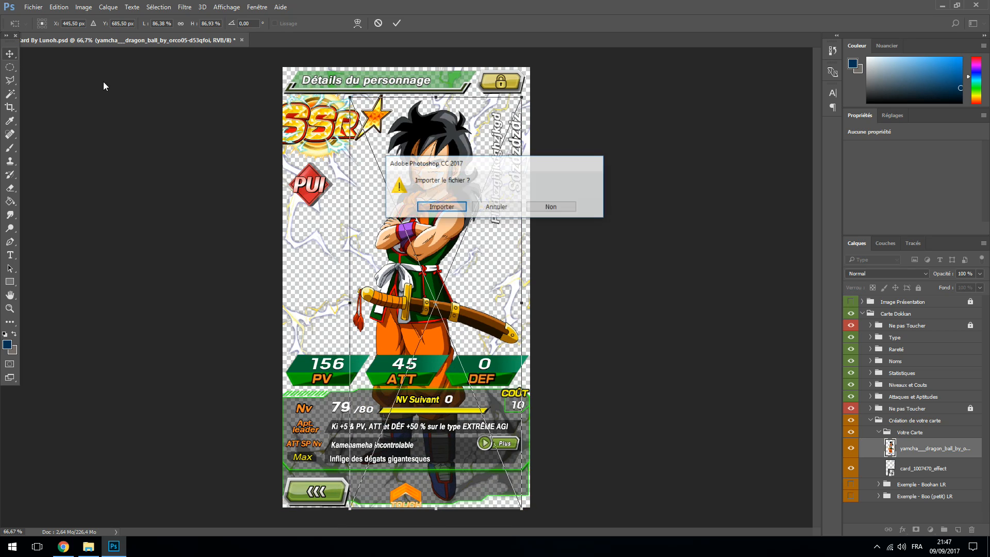
pyautogui.click(450, 211)
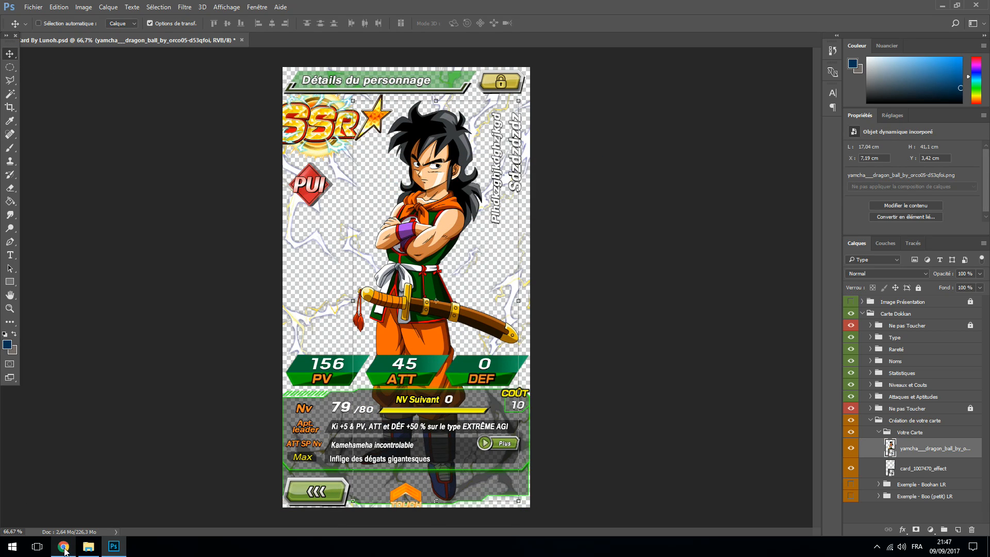
# Switch to Chrome and search Google Images for "DBZ BACKGROUND".
pyautogui.click(63, 546)
pyautogui.click(236, 25)
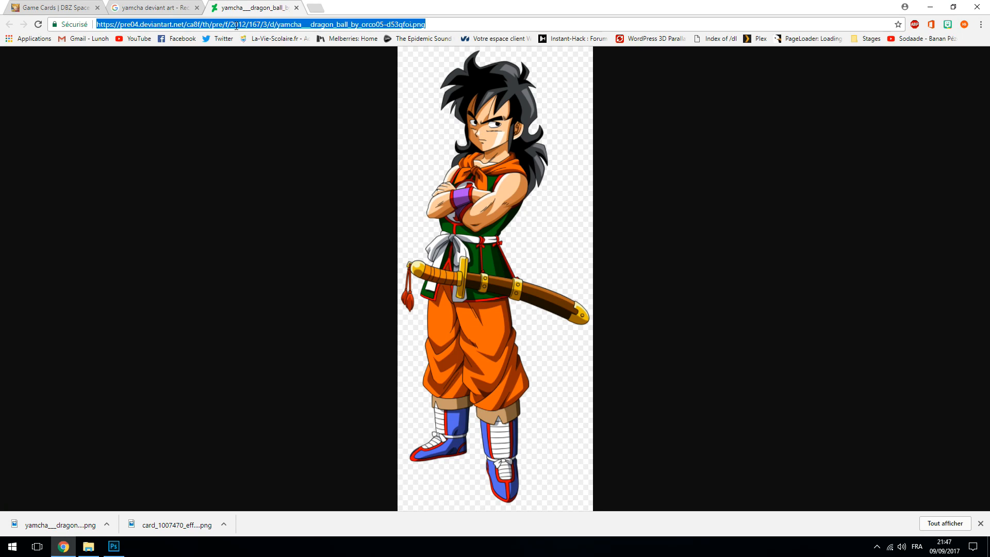
pyautogui.write('DBZ BACKGROU')
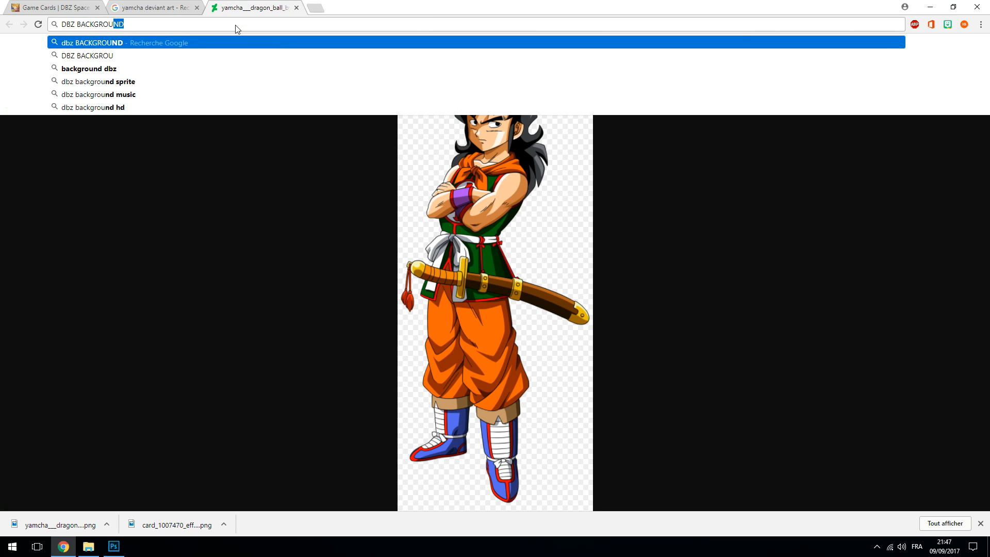
pyautogui.press('Return')
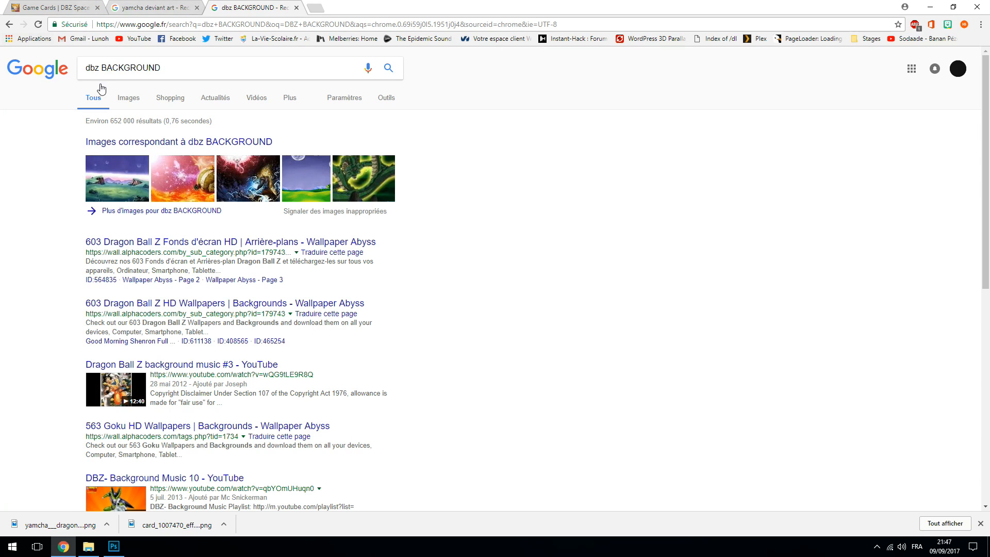
pyautogui.click(130, 99)
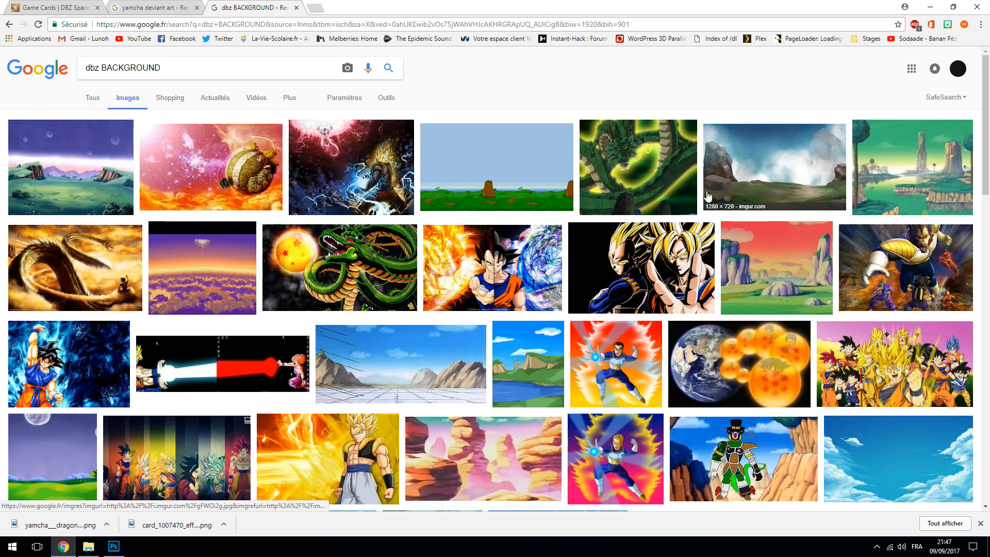
# Open the full-size green dragon wallpaper (1440 × 1080) and save it as thumb-1920-300078.png.
pyautogui.click(663, 168)
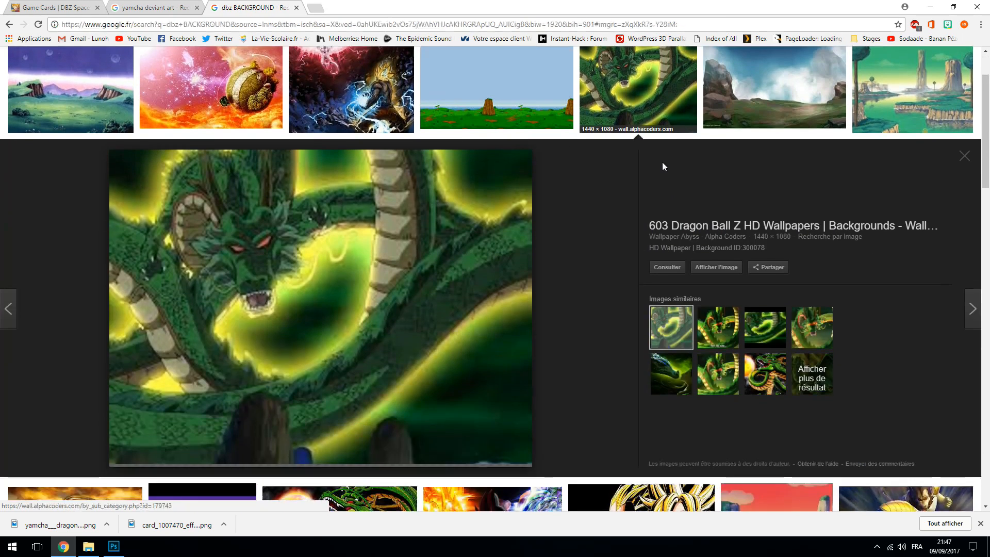
pyautogui.click(729, 266)
pyautogui.rightClick(554, 232)
pyautogui.click(591, 253)
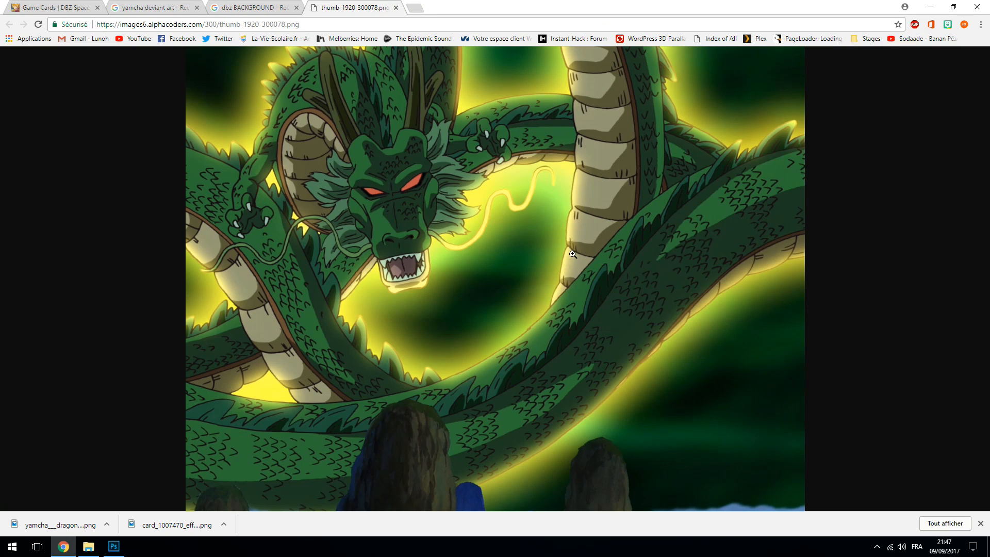
pyautogui.click(784, 351)
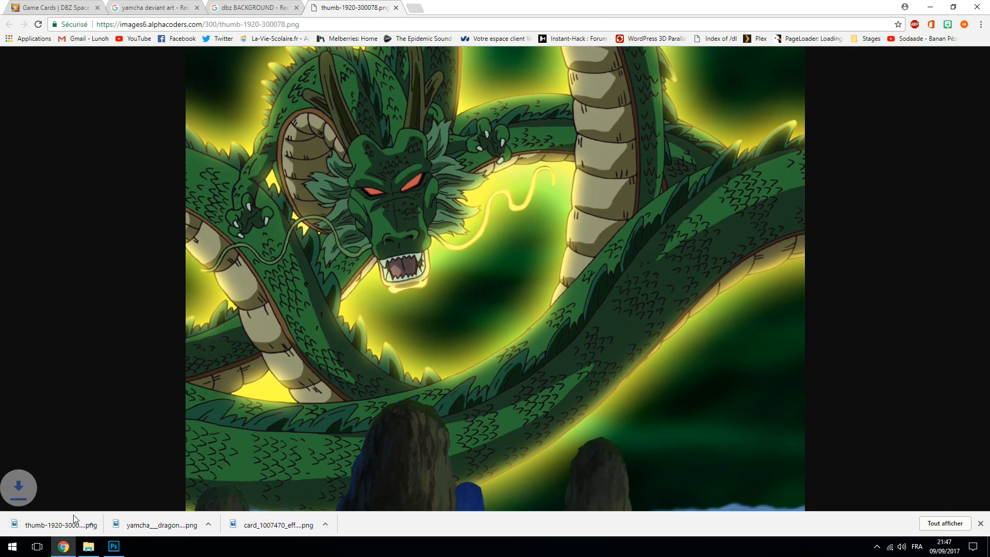
# Switch to Photoshop, place the saved dragon wallpaper and enlarge it to cover the whole card, with the dragon's head behind Yamcha.
pyautogui.click(113, 546)
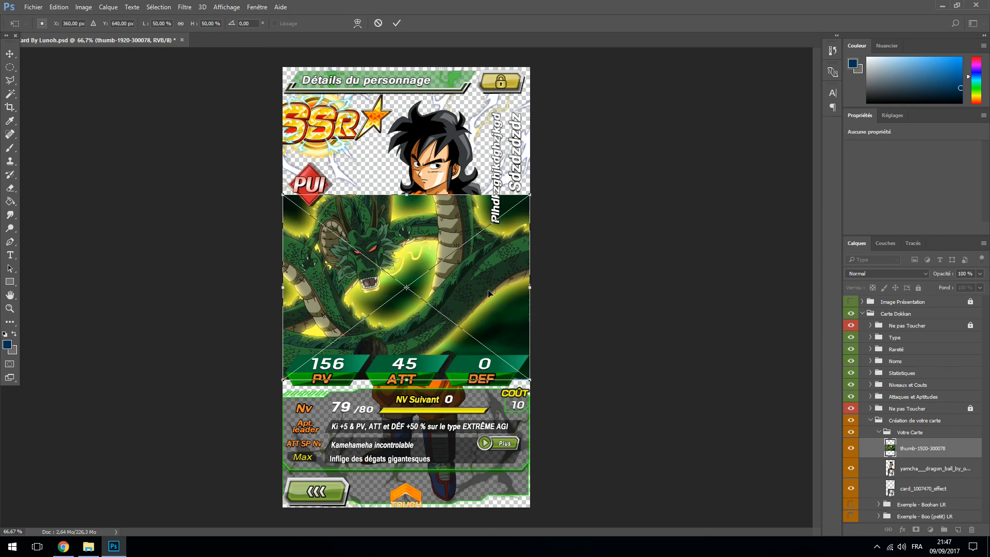
pyautogui.moveTo(489, 293); pyautogui.dragTo(485, 160)
pyautogui.moveTo(526, 250); pyautogui.dragTo(840, 541)
pyautogui.moveTo(693, 354); pyautogui.dragTo(591, 342)
pyautogui.click(8, 54)
pyautogui.click(433, 206)
pyautogui.moveTo(941, 444); pyautogui.dragTo(944, 493)
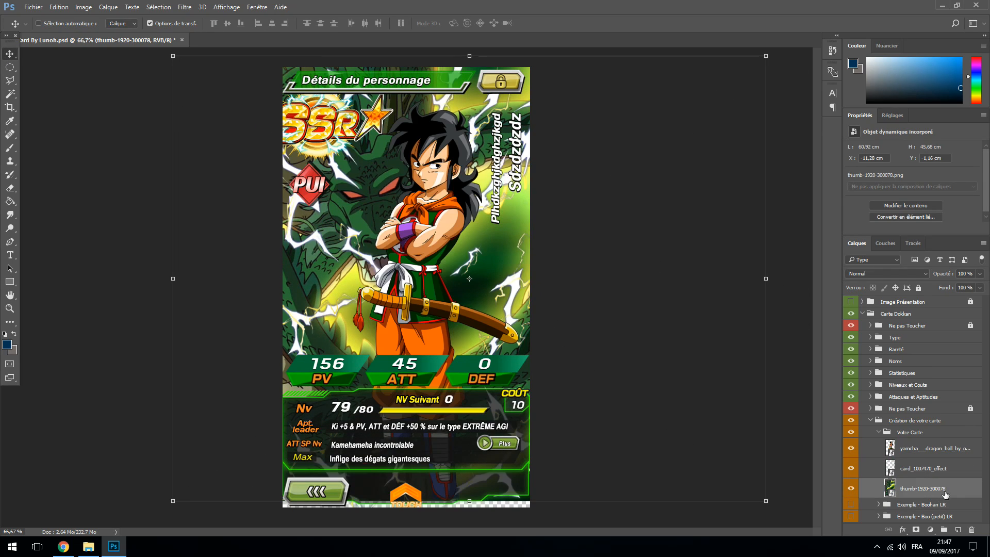
pyautogui.scroll(-3, 408, 178)
pyautogui.scroll(6, 377, 179)
pyautogui.scroll(-4, 365, 176)
pyautogui.press('alt')
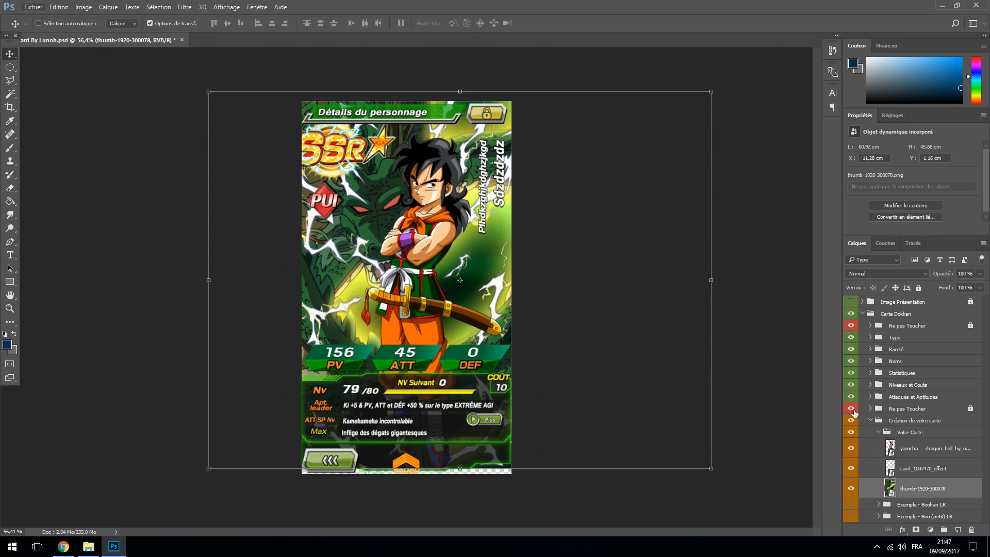
# Hide the three image layers and the collapsed Votre Carte group, and show the Boohan LR and Boo (petit) LR example groups.
pyautogui.moveTo(850, 488); pyautogui.dragTo(849, 470)
pyautogui.click(878, 433)
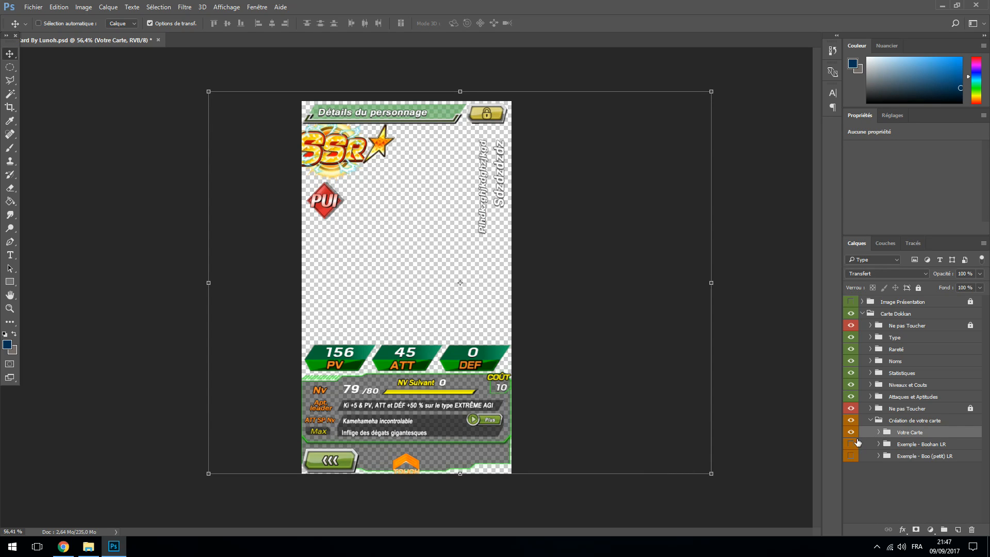
pyautogui.click(850, 444)
pyautogui.click(850, 433)
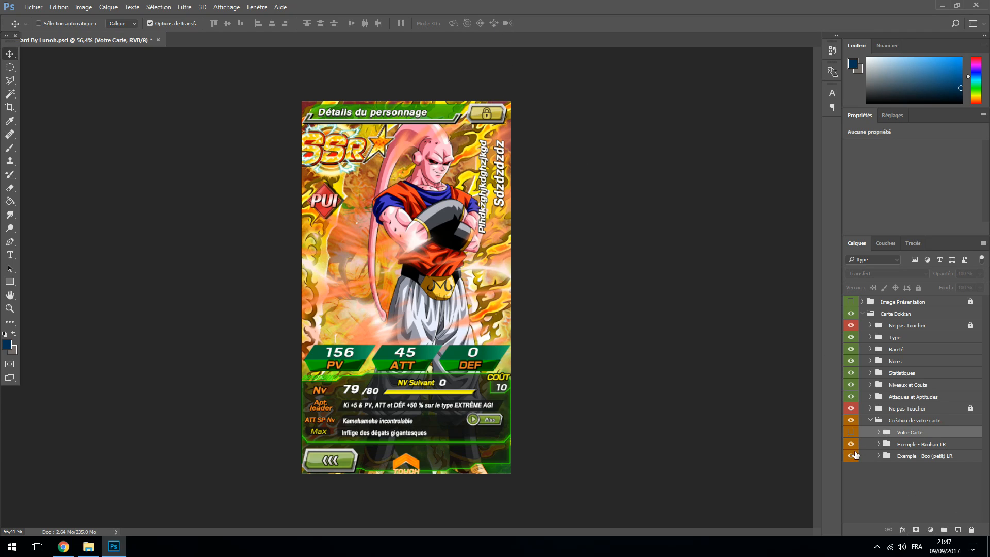
# Hide the Boohan LR and Boo (petit) LR example groups and minimize Photoshop to reach the desktop.
pyautogui.click(852, 445)
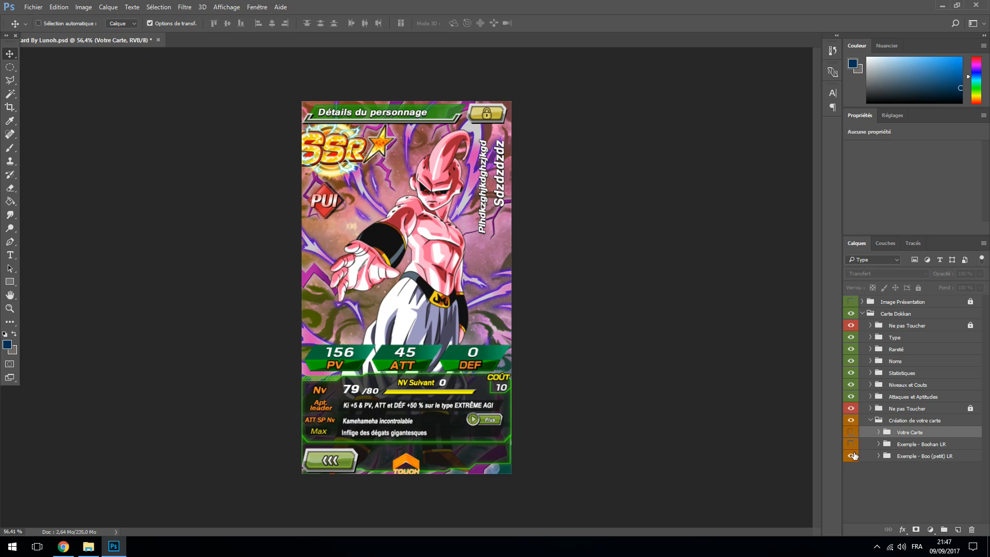
pyautogui.click(853, 456)
pyautogui.click(854, 456)
pyautogui.click(854, 456)
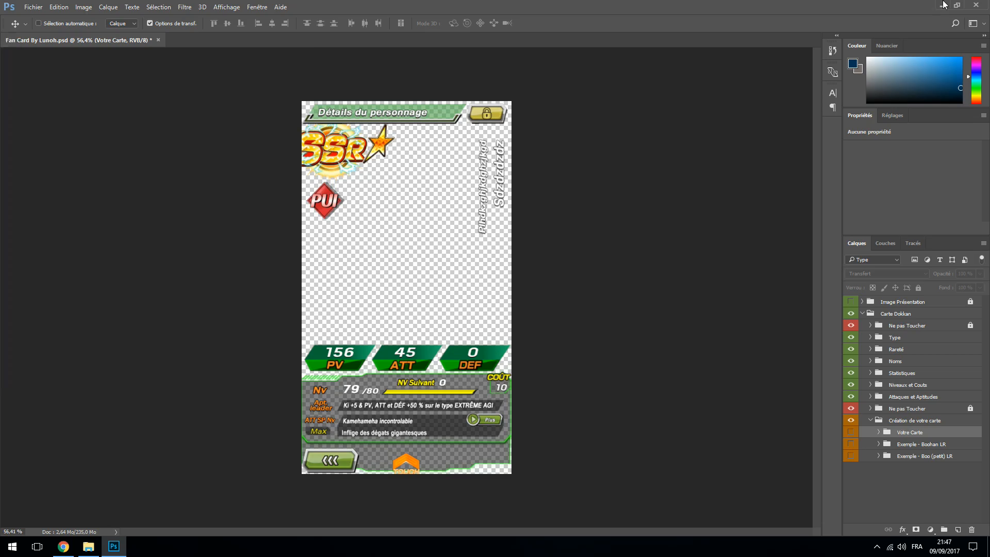
pyautogui.click(942, 5)
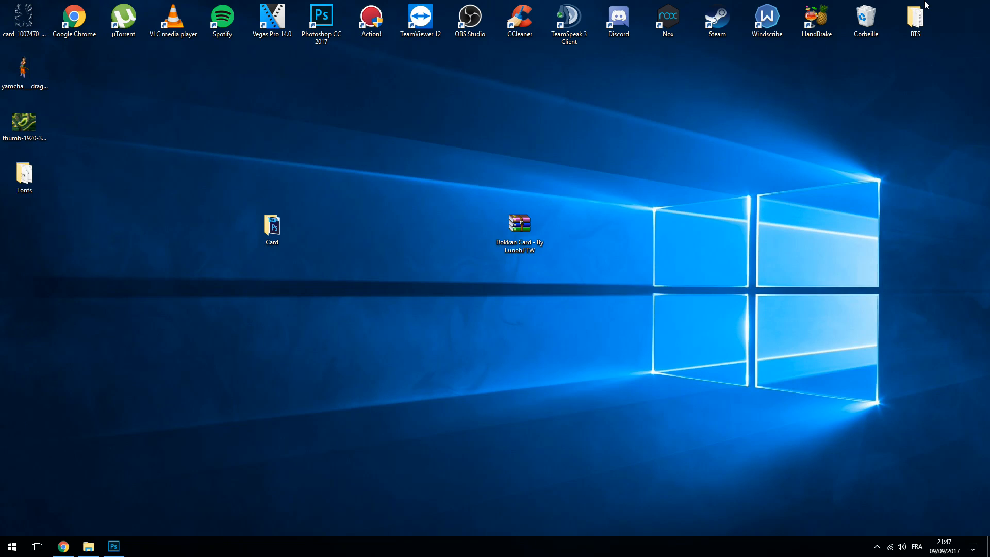